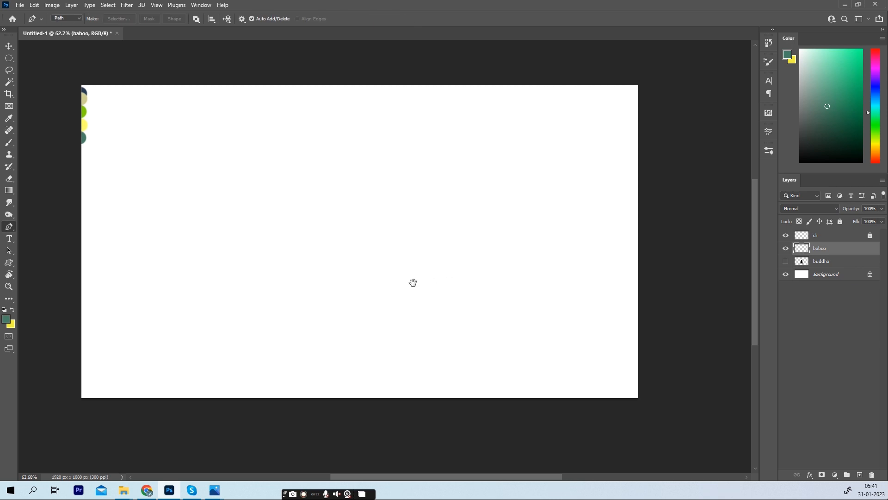
Step: Draw a closed path for a narrow curved bamboo stalk along the canvas's left side and convert it to a selection
{"action": "left_click_drag", "start_coordinate": [243, 415], "coordinate": [343, 477]}
{"action": "scroll", "coordinate": [146, 71], "scroll_direction": "down", "scroll_amount": 4}
{"action": "scroll", "coordinate": [152, 95], "scroll_direction": "up", "scroll_amount": 2}
{"action": "left_click_drag", "start_coordinate": [133, 141], "coordinate": [130, 71]}
{"action": "left_click", "coordinate": [134, 258], "text": "alt"}
{"action": "key", "text": "ctrl+z"}
{"action": "key", "text": "ctrl+Return"}
{"action": "scroll", "coordinate": [160, 221], "scroll_direction": "down", "scroll_amount": 1}
{"action": "scroll", "coordinate": [160, 221], "scroll_direction": "down", "scroll_amount": 3}
{"action": "scroll", "coordinate": [181, 231], "scroll_direction": "up", "scroll_amount": 2}
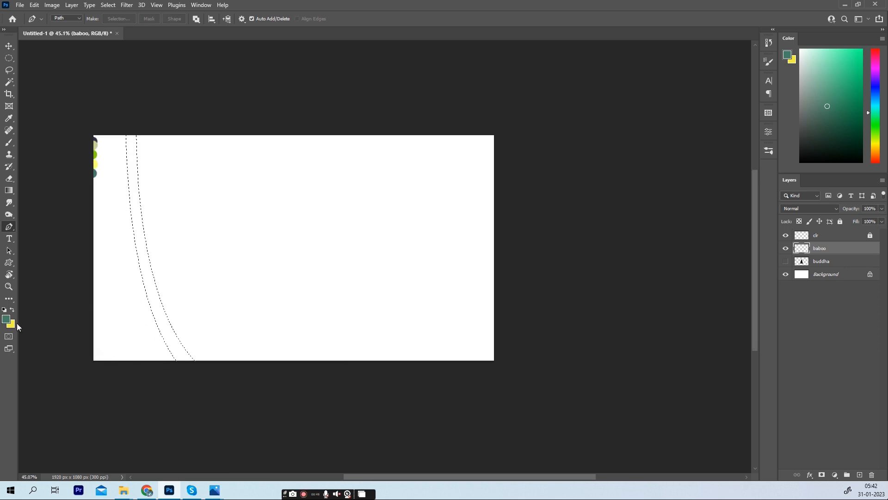
Step: Fill the stalk selection with dark grey on the baboo layer and deselect
{"action": "left_click", "coordinate": [6, 319]}
{"action": "left_click", "coordinate": [782, 158]}
{"action": "key", "text": "alt+BackSpace"}
{"action": "key", "text": "ctrl+d"}
{"action": "key", "text": "m"}
{"action": "scroll", "coordinate": [131, 216], "scroll_direction": "up", "scroll_amount": 2}
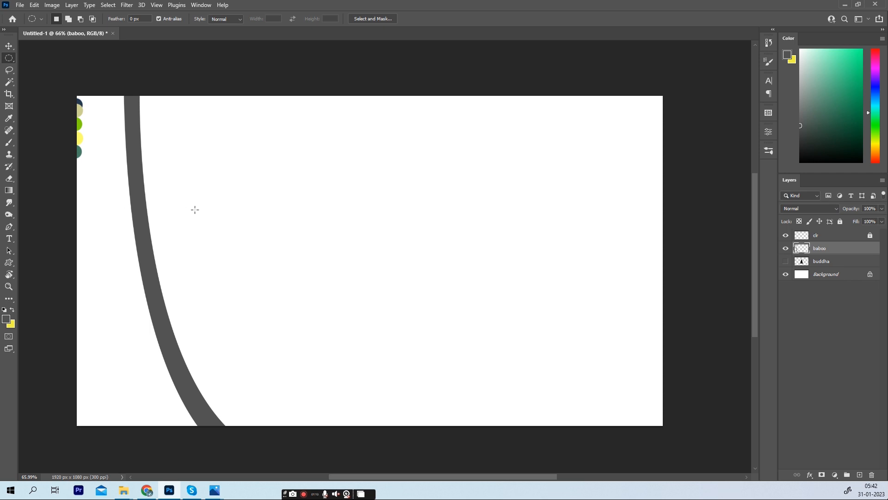
Step: Choose the Sampled Brush 1 22 brush from the Victor Staris 2020 set and lock the baboo layer's transparent pixels
{"action": "scroll", "coordinate": [136, 173], "scroll_direction": "up", "scroll_amount": 2}
{"action": "scroll", "coordinate": [136, 173], "scroll_direction": "down", "scroll_amount": 1}
{"action": "key", "text": "b"}
{"action": "left_click", "coordinate": [770, 151]}
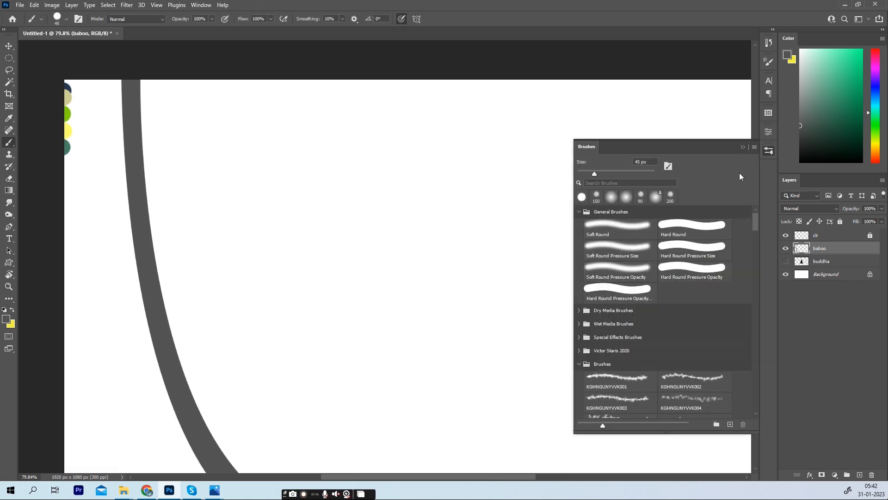
{"action": "left_click", "coordinate": [580, 350]}
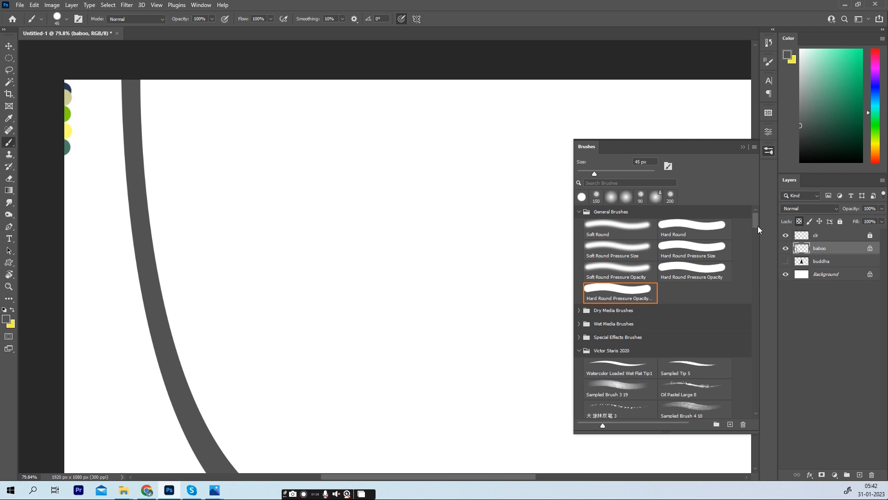
{"action": "scroll", "coordinate": [753, 227], "scroll_direction": "down", "scroll_amount": 5}
{"action": "left_click", "coordinate": [694, 333]}
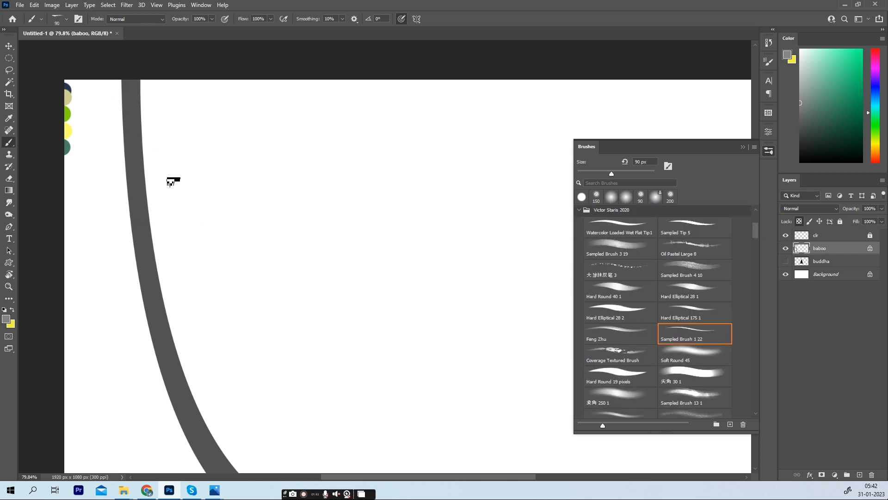
{"action": "left_click", "coordinate": [743, 146]}
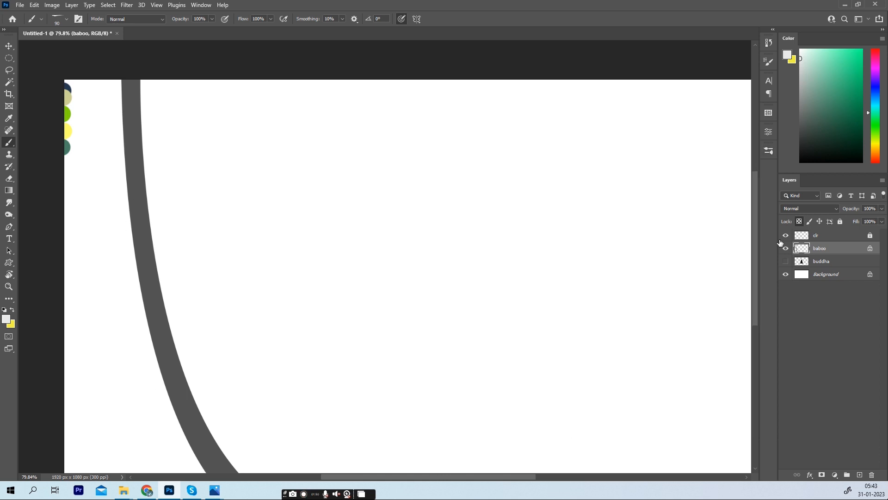
{"action": "scroll", "coordinate": [385, 147], "scroll_direction": "down", "scroll_amount": 3}
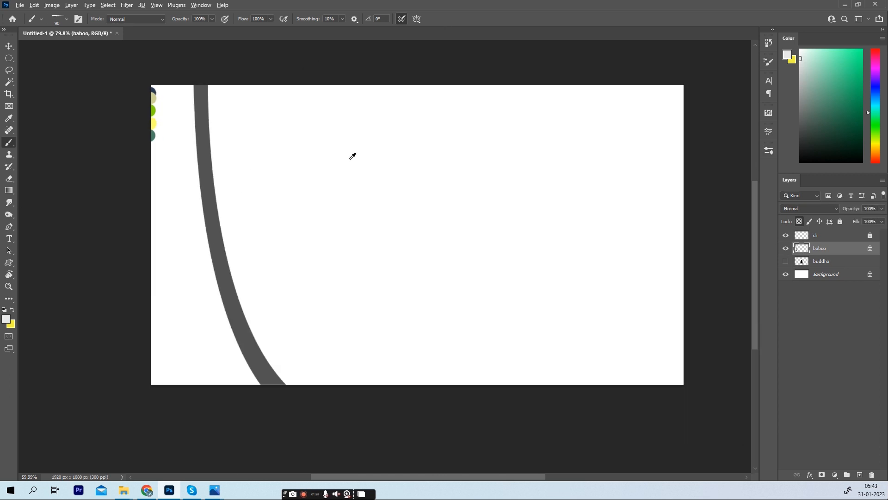
{"action": "left_click_drag", "start_coordinate": [204, 167], "coordinate": [212, 232]}
{"action": "key", "text": "ctrl+z"}
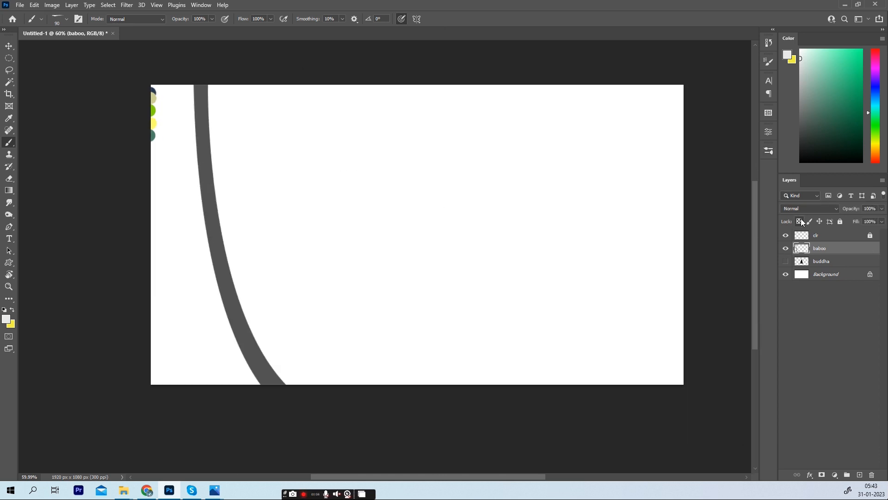
{"action": "scroll", "coordinate": [302, 183], "scroll_direction": "up", "scroll_amount": 4}
{"action": "left_click_drag", "start_coordinate": [154, 90], "coordinate": [157, 143]}
{"action": "key", "text": "ctrl+z"}
Step: Sample the stalk's grey, darken it, and fill the Background layer with the darker grey
{"action": "left_click", "coordinate": [163, 180], "text": "alt"}
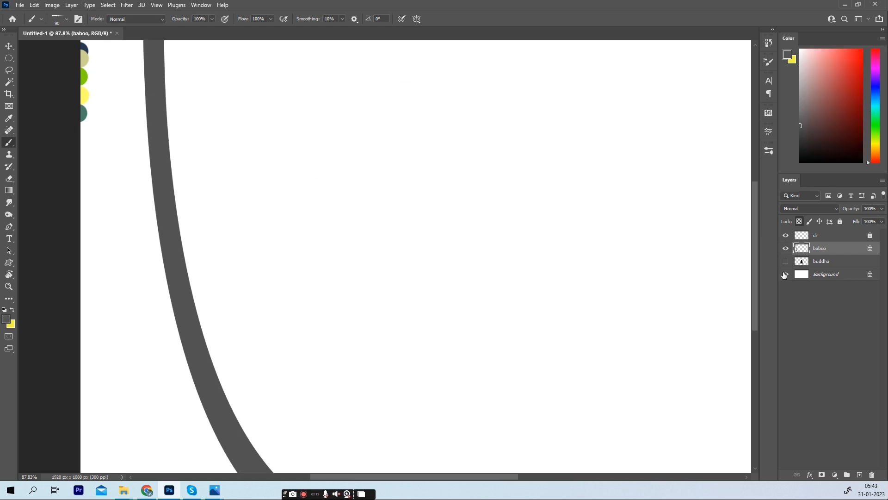
{"action": "left_click", "coordinate": [823, 273]}
{"action": "key", "text": "alt+BackSpace"}
{"action": "key", "text": "alt+BackSpace"}
{"action": "key", "text": "alt+BackSpace"}
{"action": "left_click_drag", "start_coordinate": [817, 152], "coordinate": [786, 139]}
{"action": "key", "text": "alt+BackSpace"}
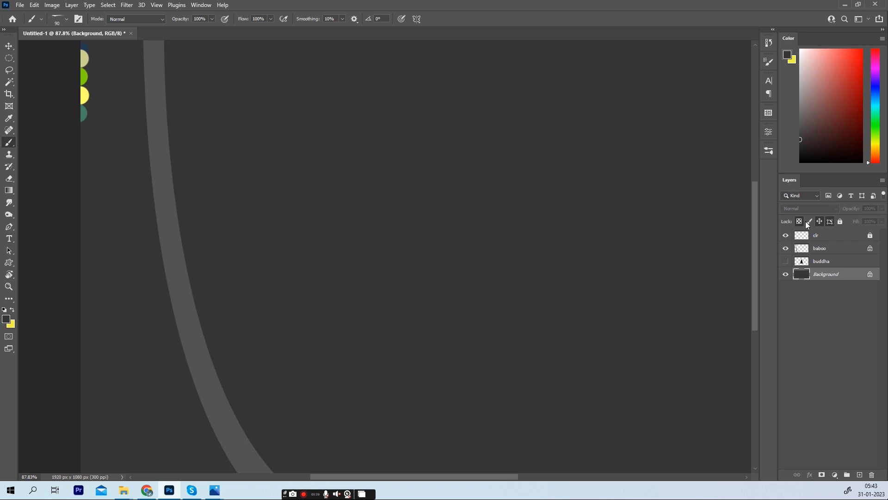
Step: With the brush at 250 px and 53% flow, paint lighter grey shading over the stalk's upper part on the baboo layer
{"action": "left_click", "coordinate": [842, 251]}
{"action": "left_click_drag", "start_coordinate": [129, 144], "coordinate": [123, 179]}
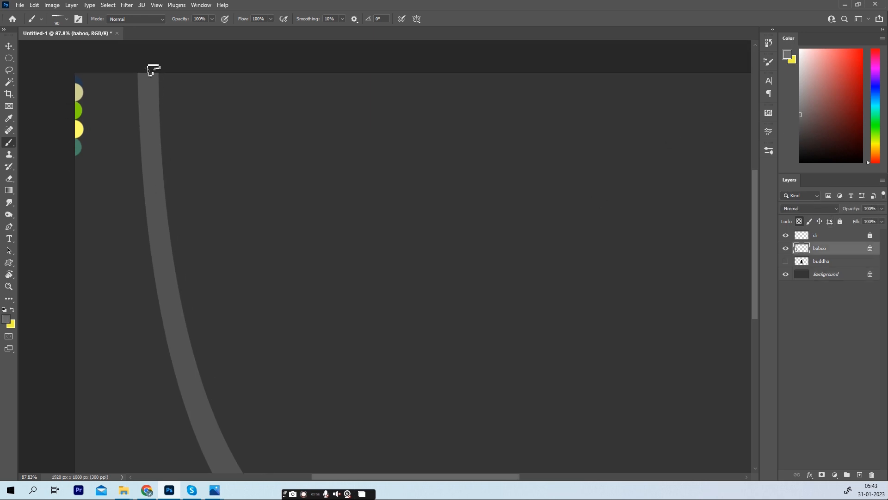
{"action": "left_click", "coordinate": [270, 19]}
{"action": "left_click_drag", "start_coordinate": [272, 30], "coordinate": [251, 31]}
{"action": "left_click_drag", "start_coordinate": [149, 74], "coordinate": [161, 230]}
{"action": "key", "text": "ctrl+z"}
{"action": "key", "text": "ctrl+z"}
{"action": "mouse_move", "coordinate": [158, 162]}
{"action": "left_mouse_down"}
{"action": "mouse_move", "coordinate": [171, 277]}
{"action": "mouse_move", "coordinate": [153, 234]}
{"action": "left_mouse_up"}
{"action": "key", "text": "ctrl+z"}
{"action": "left_click_drag", "start_coordinate": [242, 290], "coordinate": [228, 246]}
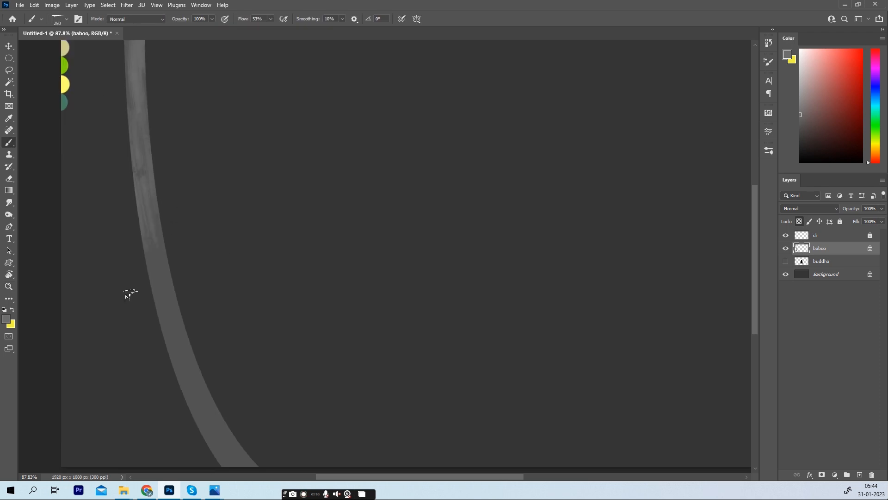
Step: Continue the soft grey shading down the stalk to the canvas's lower edge
{"action": "left_click_drag", "start_coordinate": [138, 155], "coordinate": [158, 235]}
{"action": "left_click_drag", "start_coordinate": [245, 360], "coordinate": [240, 236]}
{"action": "left_click_drag", "start_coordinate": [160, 171], "coordinate": [246, 336]}
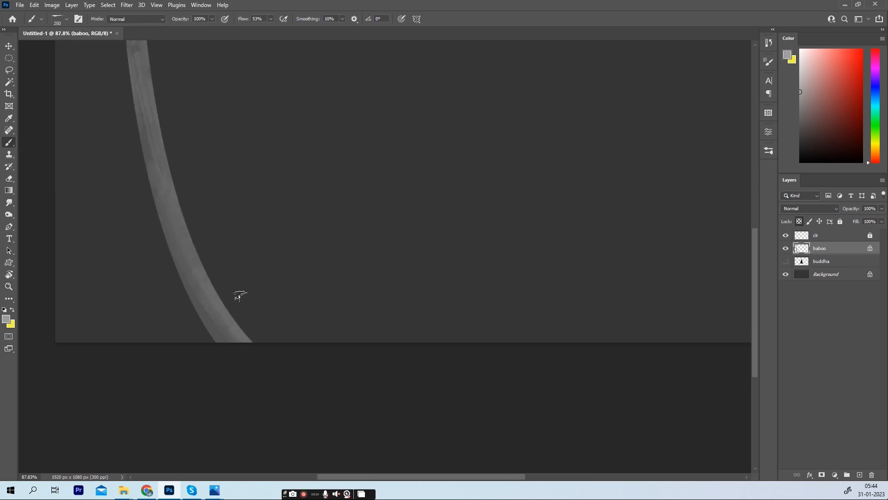
{"action": "left_click_drag", "start_coordinate": [173, 211], "coordinate": [250, 340]}
Step: Paint a light grey highlight along the stalk's right edge
{"action": "left_click_drag", "start_coordinate": [263, 257], "coordinate": [290, 354]}
{"action": "left_click_drag", "start_coordinate": [177, 162], "coordinate": [207, 307]}
{"action": "left_click_drag", "start_coordinate": [249, 297], "coordinate": [270, 427]}
{"action": "key", "text": "ctrl+z"}
{"action": "left_click_drag", "start_coordinate": [183, 134], "coordinate": [202, 333]}
Step: Paint thin light node rings across the stalk at intervals with a smaller brush
{"action": "scroll", "coordinate": [291, 234], "scroll_direction": "up", "scroll_amount": 4}
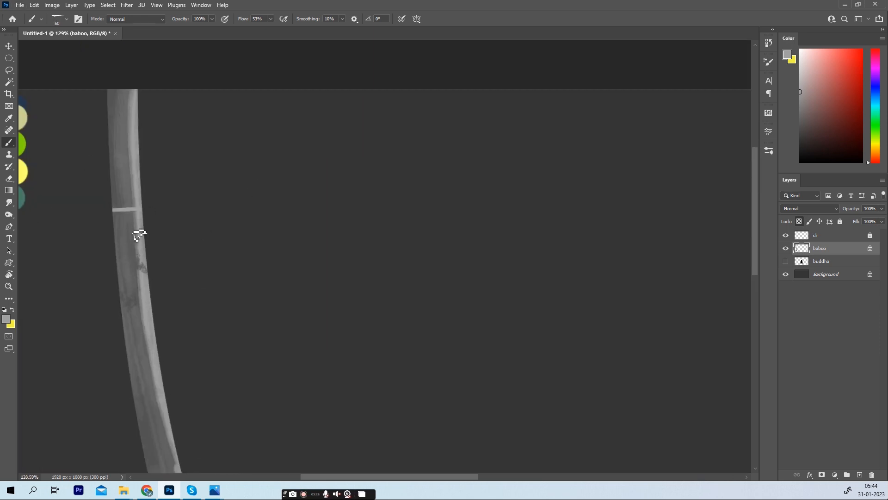
{"action": "scroll", "coordinate": [109, 159], "scroll_direction": "down", "scroll_amount": 10}
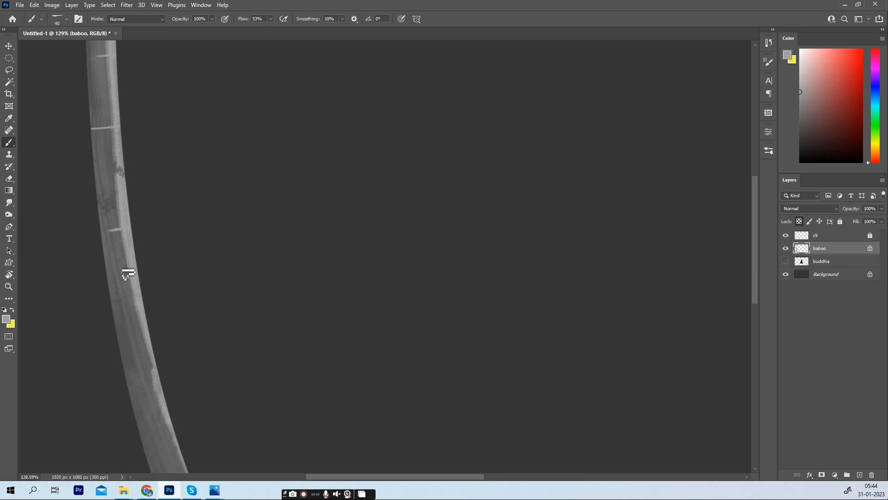
{"action": "scroll", "coordinate": [228, 313], "scroll_direction": "down", "scroll_amount": 8}
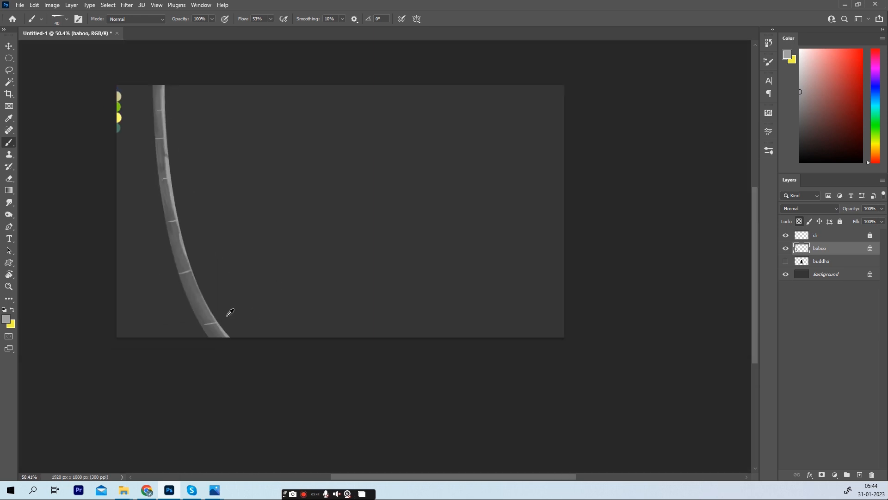
Step: Refill the Background layer with a medium grey
{"action": "scroll", "coordinate": [228, 313], "scroll_direction": "up", "scroll_amount": 4}
{"action": "left_click", "coordinate": [829, 274]}
{"action": "left_click_drag", "start_coordinate": [804, 58], "coordinate": [773, 42]}
{"action": "key", "text": "alt+BackSpace"}
{"action": "scroll", "coordinate": [220, 305], "scroll_direction": "down", "scroll_amount": 2}
{"action": "scroll", "coordinate": [270, 219], "scroll_direction": "up", "scroll_amount": 1}
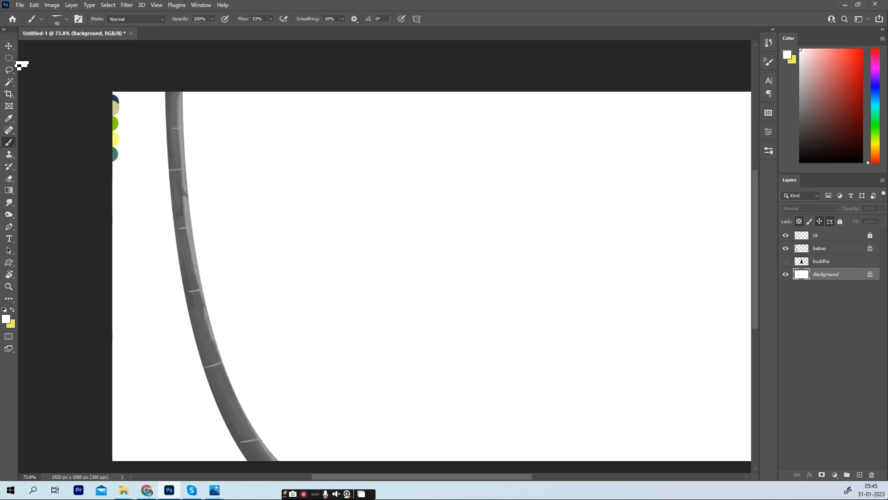
{"action": "key", "text": "alt+BackSpace"}
Step: Duplicate the baboo layer, move the copy to the canvas's left edge, and rotate it about 7.5°
{"action": "left_click", "coordinate": [8, 45]}
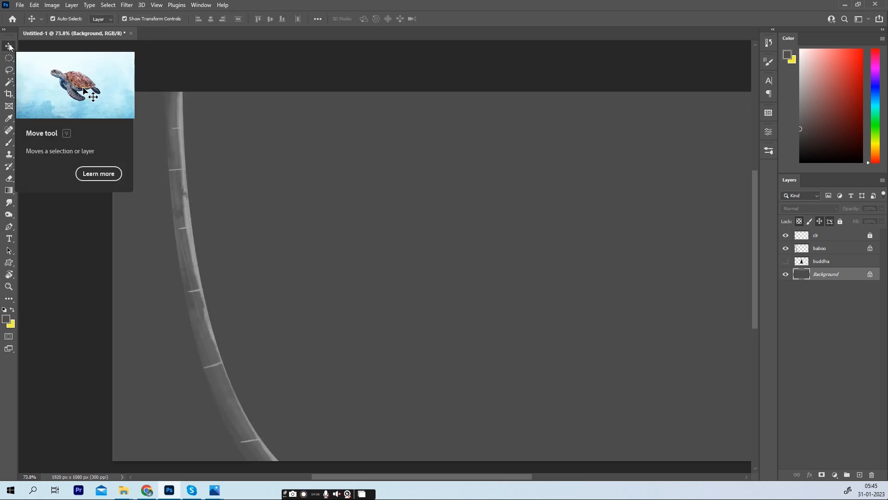
{"action": "left_click", "coordinate": [837, 250]}
{"action": "key", "text": "ctrl+j"}
{"action": "left_click_drag", "start_coordinate": [200, 318], "coordinate": [150, 313]}
{"action": "left_click_drag", "start_coordinate": [285, 217], "coordinate": [214, 327]}
{"action": "key", "text": "ctrl+0"}
{"action": "key", "text": "ctrl+t"}
{"action": "left_click_drag", "start_coordinate": [323, 418], "coordinate": [303, 417]}
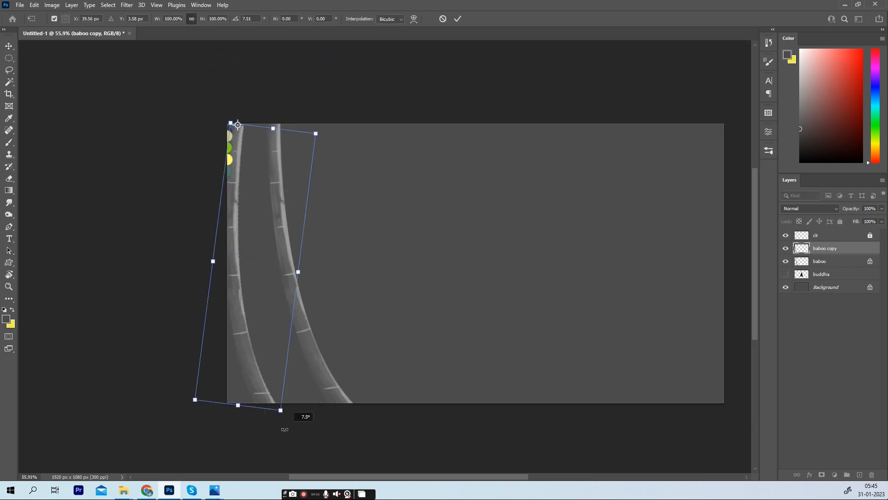
Step: Warp the copied stalk so its upper part stands straighter, and apply the transformation
{"action": "right_click", "coordinate": [249, 281]}
{"action": "left_click", "coordinate": [269, 345]}
{"action": "left_click_drag", "start_coordinate": [234, 263], "coordinate": [240, 263]}
{"action": "left_click_drag", "start_coordinate": [215, 305], "coordinate": [236, 301]}
{"action": "left_click_drag", "start_coordinate": [225, 213], "coordinate": [247, 241]}
{"action": "left_click_drag", "start_coordinate": [236, 301], "coordinate": [214, 309]}
{"action": "left_click_drag", "start_coordinate": [247, 240], "coordinate": [234, 204]}
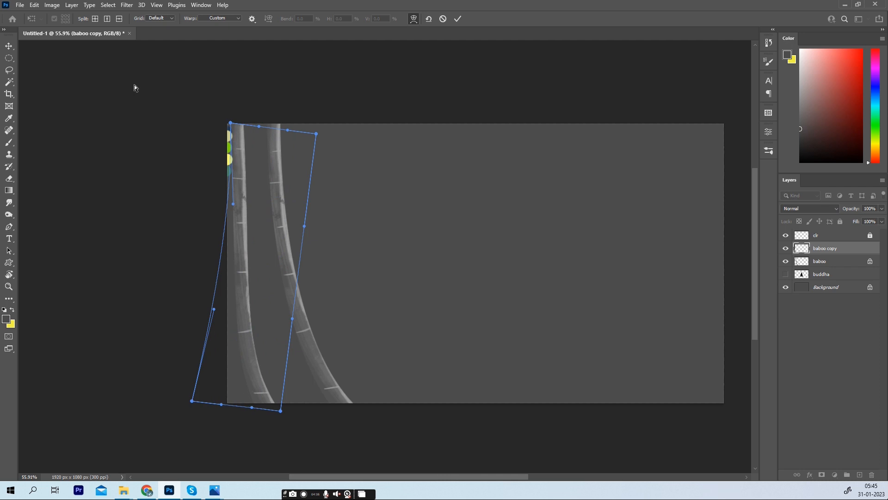
{"action": "left_click", "coordinate": [9, 46]}
Step: Move the original stalk closer to the copy, rotate it more upright, and warp its upper end
{"action": "left_click", "coordinate": [309, 344]}
{"action": "left_click_drag", "start_coordinate": [311, 263], "coordinate": [279, 130]}
{"action": "left_click_drag", "start_coordinate": [362, 418], "coordinate": [330, 427]}
{"action": "right_click", "coordinate": [310, 126]}
{"action": "left_click", "coordinate": [327, 190]}
{"action": "left_click_drag", "start_coordinate": [296, 125], "coordinate": [300, 99]}
{"action": "left_click", "coordinate": [9, 46]}
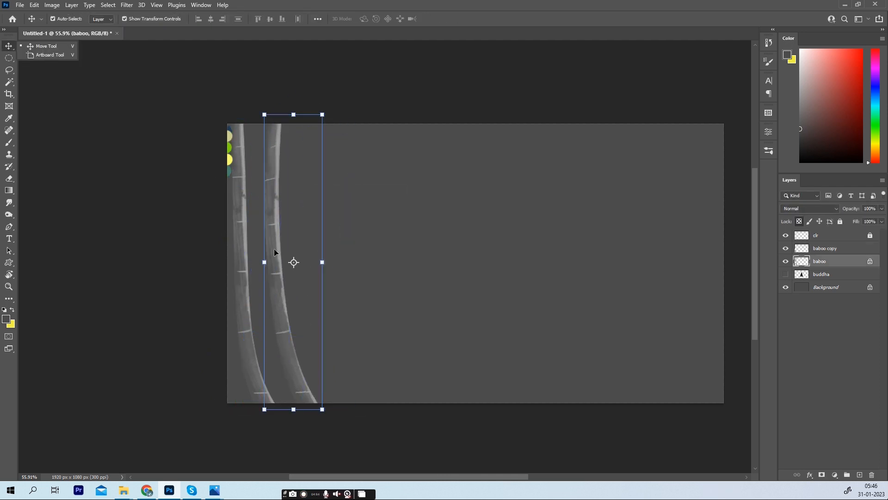
Step: Duplicate the original stalk lower down and tilt the copy to the right
{"action": "left_click_drag", "start_coordinate": [275, 251], "coordinate": [266, 331], "text": "alt"}
{"action": "left_click_drag", "start_coordinate": [318, 318], "coordinate": [294, 273]}
{"action": "left_click", "coordinate": [9, 46]}
Step: Rotate the original tall stalk about 12.6° clockwise and shift it left beside the first copy
{"action": "left_click", "coordinate": [273, 177]}
{"action": "key", "text": "ctrl+t"}
{"action": "left_click_drag", "start_coordinate": [327, 132], "coordinate": [354, 147]}
{"action": "mouse_move", "coordinate": [301, 183]}
{"action": "left_mouse_down"}
{"action": "mouse_move", "coordinate": [272, 180]}
{"action": "mouse_move", "coordinate": [287, 180]}
{"action": "left_mouse_up"}
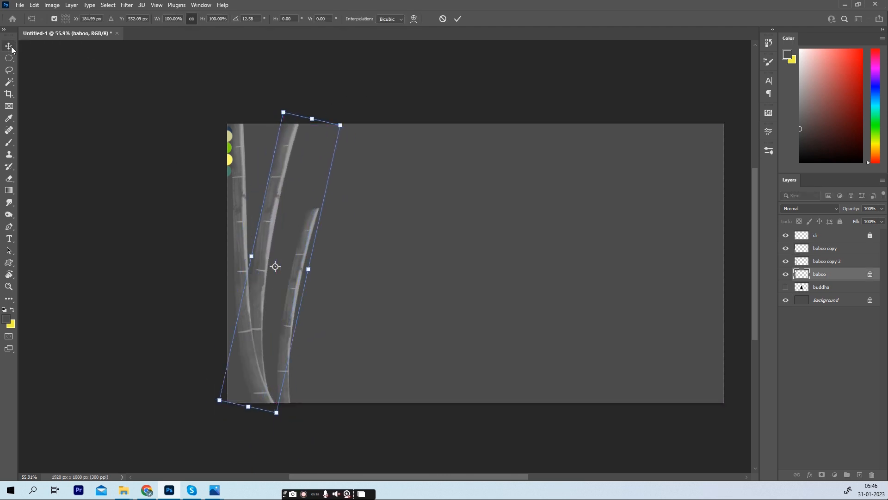
{"action": "left_click", "coordinate": [9, 46]}
Step: Duplicate the shorter stalk and rotate the copy to lean left across it
{"action": "left_click", "coordinate": [293, 256]}
{"action": "left_click_drag", "start_coordinate": [301, 267], "coordinate": [283, 267], "text": "alt"}
{"action": "mouse_move", "coordinate": [306, 204]}
{"action": "left_mouse_down"}
{"action": "mouse_move", "coordinate": [291, 203]}
{"action": "mouse_move", "coordinate": [291, 175]}
{"action": "mouse_move", "coordinate": [319, 208]}
{"action": "left_mouse_up"}
{"action": "left_click_drag", "start_coordinate": [338, 173], "coordinate": [308, 170]}
{"action": "left_click_drag", "start_coordinate": [316, 357], "coordinate": [304, 387]}
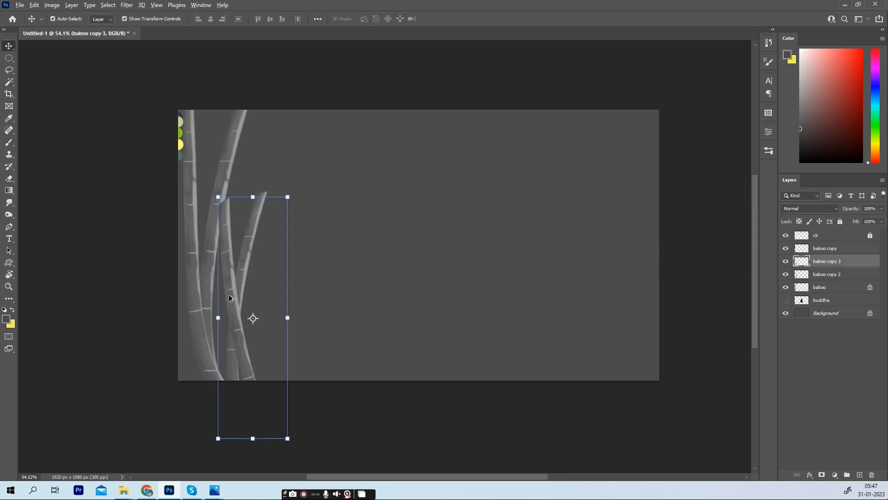
Step: Duplicate more short stalks and spread them around the base of the left bamboo cluster
{"action": "left_click_drag", "start_coordinate": [252, 317], "coordinate": [292, 378]}
{"action": "left_click_drag", "start_coordinate": [328, 250], "coordinate": [274, 307]}
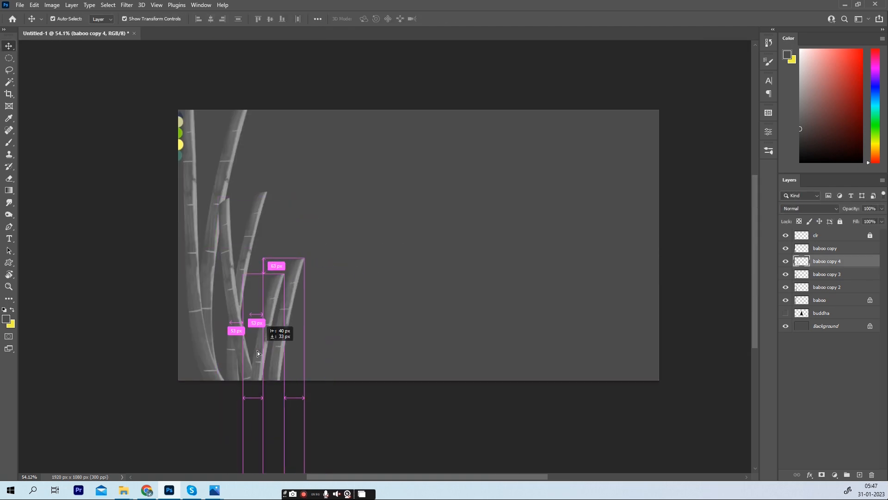
{"action": "left_click_drag", "start_coordinate": [257, 351], "coordinate": [224, 306]}
Step: Select the six copied stalk layers and duplicate them to the canvas's right side, about 1560 px across
{"action": "scroll", "coordinate": [224, 306], "scroll_direction": "down", "scroll_amount": 1}
{"action": "scroll", "coordinate": [224, 306], "scroll_direction": "down", "scroll_amount": 3}
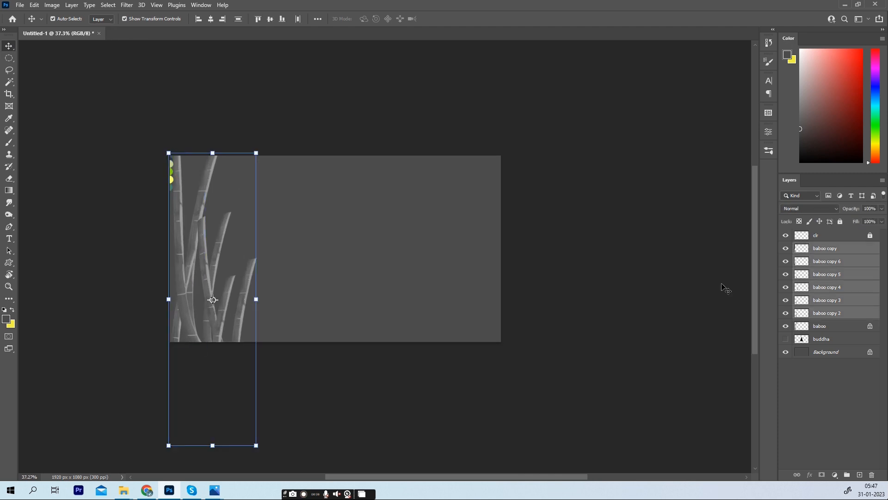
{"action": "left_click_drag", "start_coordinate": [221, 262], "coordinate": [476, 249]}
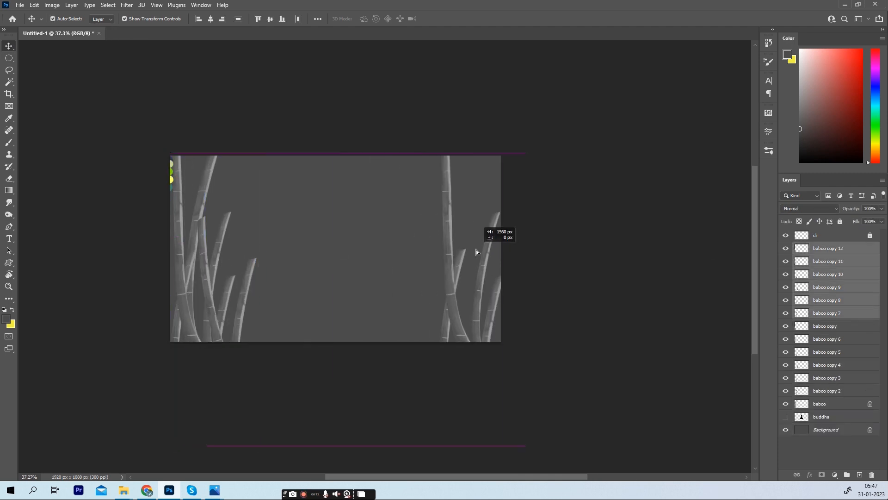
Step: Flip the duplicated cluster horizontally and nudge it into place against the canvas's right edge
{"action": "key", "text": "ctrl+t"}
{"action": "right_click", "coordinate": [490, 224]}
{"action": "left_click", "coordinate": [516, 389]}
{"action": "key", "text": "shift+Left"}
{"action": "key", "text": "shift+Left"}
{"action": "key", "text": "shift+Left"}
{"action": "key", "text": "shift+Left"}
{"action": "key", "text": "shift+Left"}
{"action": "key", "text": "shift+Left"}
{"action": "key", "text": "shift+Left"}
{"action": "key", "text": "shift+Left"}
{"action": "key", "text": "shift+Left"}
{"action": "key", "text": "shift+Left"}
{"action": "key", "text": "shift+Left"}
{"action": "key", "text": "shift+Left"}
{"action": "key", "text": "shift+Left"}
{"action": "key", "text": "shift+Left"}
{"action": "key", "text": "shift+Left"}
{"action": "key", "text": "shift+Left"}
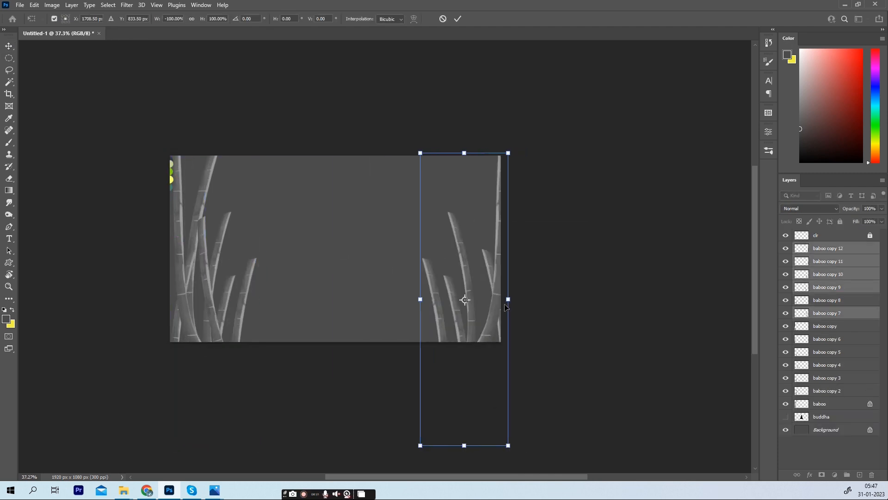
{"action": "key", "text": "shift+Right"}
{"action": "key", "text": "shift+Right"}
{"action": "left_click", "coordinate": [9, 46]}
Step: Shift one stalk of the mirrored cluster toward the canvas's right edge and adjust its rotation
{"action": "left_click", "coordinate": [522, 278]}
{"action": "left_click_drag", "start_coordinate": [459, 274], "coordinate": [471, 265]}
{"action": "left_click_drag", "start_coordinate": [503, 202], "coordinate": [522, 213]}
{"action": "left_click", "coordinate": [11, 46]}
{"action": "left_click", "coordinate": [433, 297]}
{"action": "key", "text": "ctrl+t"}
{"action": "left_click", "coordinate": [844, 301], "text": "ctrl"}
{"action": "key", "text": "ctrl+z"}
{"action": "left_click", "coordinate": [634, 328]}
Step: Select the baboo copy 9 and baboo copy 10 layers and reposition their stalks closer to the canvas's right edge
{"action": "left_click", "coordinate": [843, 287]}
{"action": "left_click", "coordinate": [843, 273], "text": "ctrl"}
{"action": "left_click_drag", "start_coordinate": [473, 252], "coordinate": [502, 267]}
{"action": "left_click_drag", "start_coordinate": [464, 308], "coordinate": [477, 286]}
{"action": "left_click_drag", "start_coordinate": [510, 251], "coordinate": [508, 181]}
{"action": "left_click", "coordinate": [10, 48]}
Step: Reposition individual stalks in the right cluster, raising the central leaning one to the canvas's upper edge
{"action": "left_click", "coordinate": [443, 326]}
{"action": "left_click_drag", "start_coordinate": [451, 324], "coordinate": [455, 365]}
{"action": "left_click_drag", "start_coordinate": [464, 233], "coordinate": [470, 157]}
{"action": "left_click", "coordinate": [601, 221]}
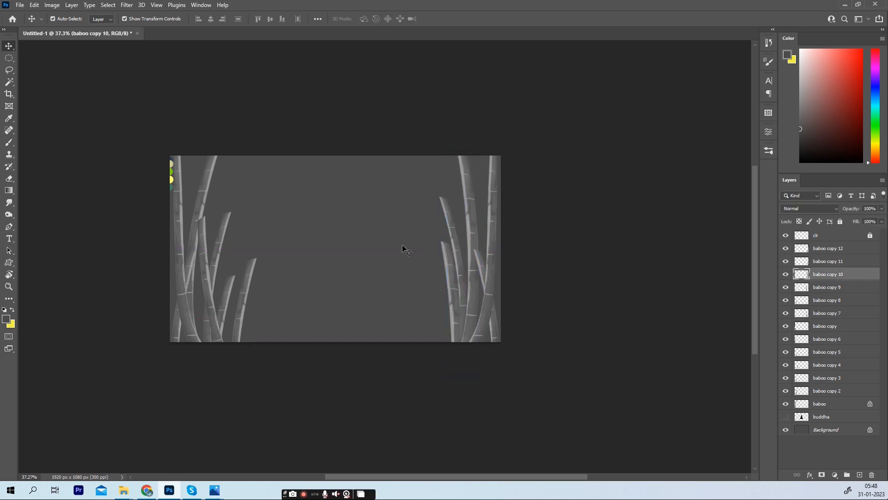
Step: Rotate the right cluster's innermost short stalk to lean further left toward the canvas's centre
{"action": "left_click", "coordinate": [445, 259]}
{"action": "left_click_drag", "start_coordinate": [418, 236], "coordinate": [394, 251]}
{"action": "key", "text": "Return"}
Step: Merge the layers from baboo copy 12 through baboo copy 2 into one layer
{"action": "scroll", "coordinate": [475, 247], "scroll_direction": "down", "scroll_amount": 3}
{"action": "left_click", "coordinate": [839, 248]}
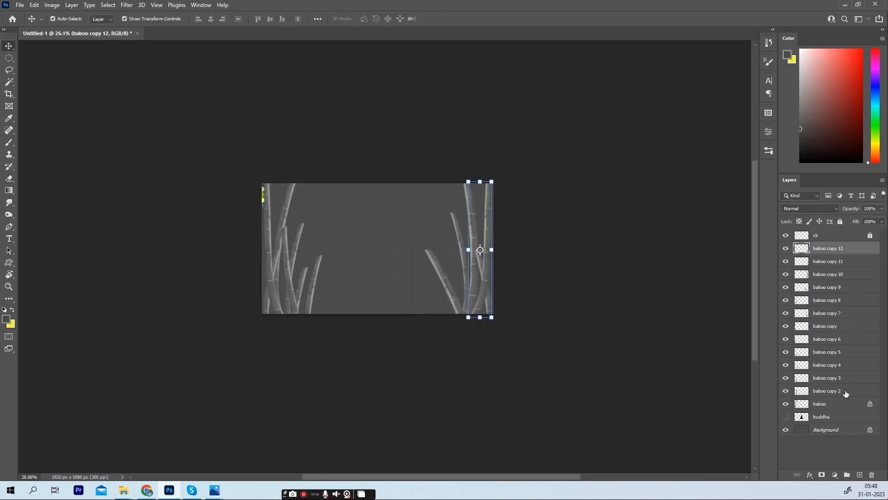
{"action": "left_click", "coordinate": [846, 393], "text": "shift"}
{"action": "key", "text": "ctrl+e"}
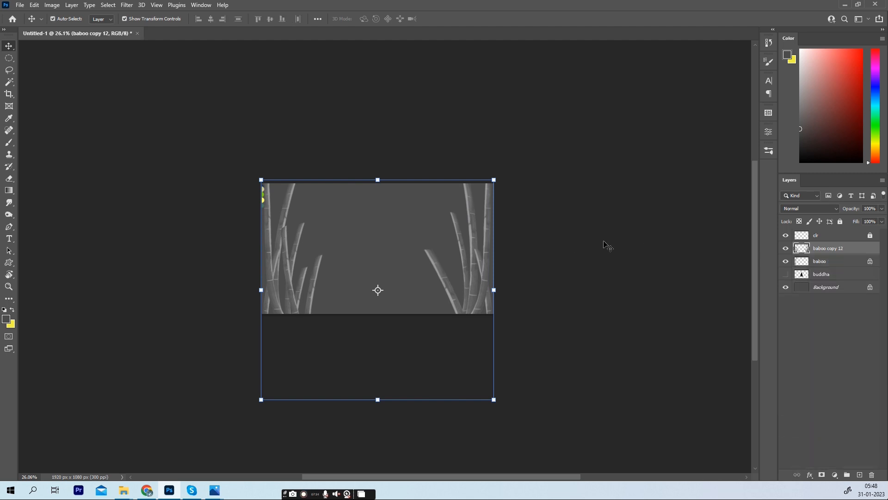
Step: Trim the merged bamboo layer to the canvas area by copying that region and deleting the original, and name the copy bambo
{"action": "left_click", "coordinate": [9, 58]}
{"action": "scroll", "coordinate": [474, 264], "scroll_direction": "up", "scroll_amount": 1}
{"action": "right_click", "coordinate": [13, 60]}
{"action": "left_click", "coordinate": [42, 59]}
{"action": "left_click_drag", "start_coordinate": [235, 170], "coordinate": [502, 326]}
{"action": "key", "text": "ctrl+j"}
{"action": "left_click", "coordinate": [858, 263]}
{"action": "key", "text": "Delete"}
{"action": "double_click", "coordinate": [817, 248]}
Step: On a new layer, draw five pointed leaves with the Pen tool around a left-cluster stalk's tip and fill them with grey
{"action": "key", "text": "ctrl+j"}
{"action": "scroll", "coordinate": [303, 252], "scroll_direction": "up", "scroll_amount": 5}
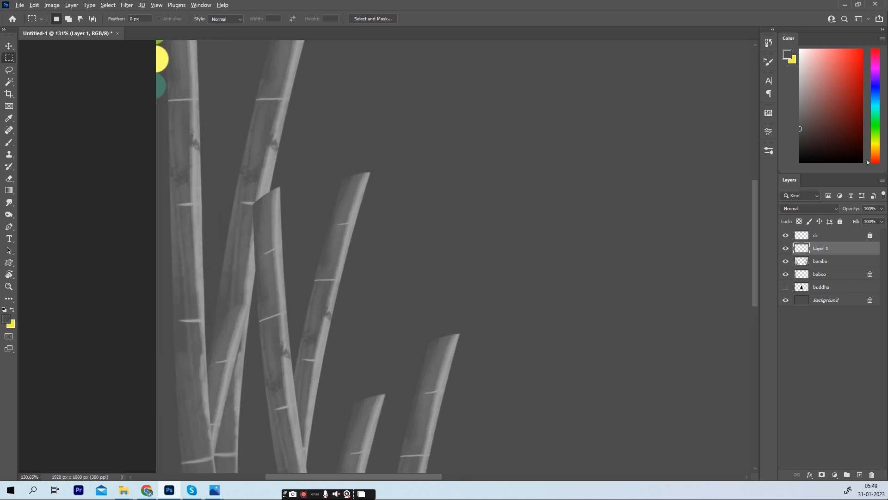
{"action": "scroll", "coordinate": [372, 155], "scroll_direction": "down", "scroll_amount": 2}
{"action": "scroll", "coordinate": [372, 195], "scroll_direction": "up", "scroll_amount": 1}
{"action": "key", "text": "p"}
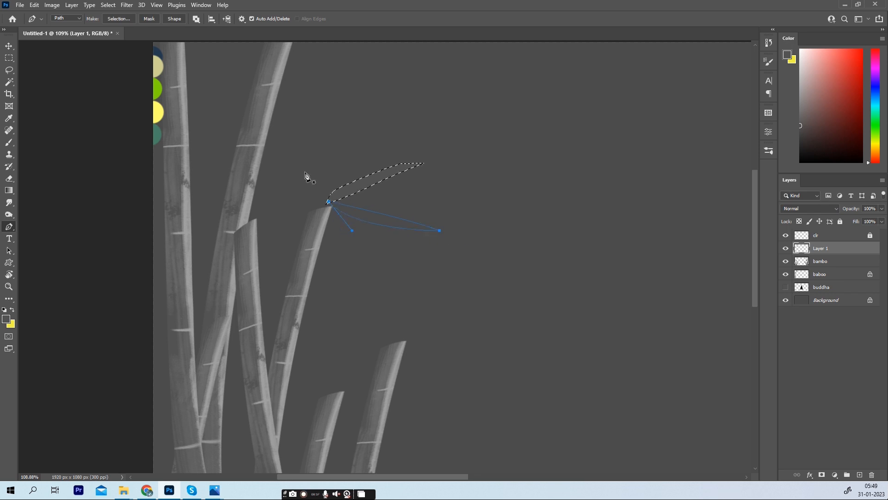
{"action": "key", "text": "ctrl+Return"}
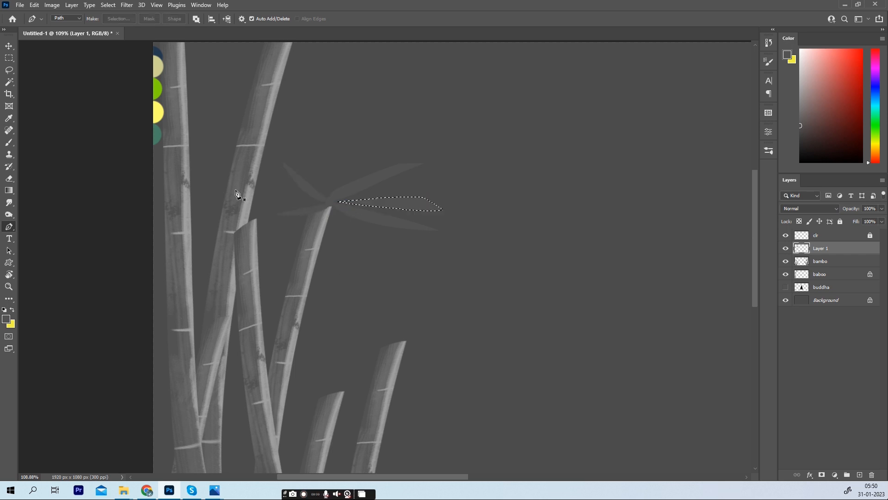
{"action": "key", "text": "alt+BackSpace"}
Step: Clear the selection, scale down the leaf cluster and reshape its spread around the stalk's tip
{"action": "left_click", "coordinate": [9, 57]}
{"action": "left_click", "coordinate": [674, 195]}
{"action": "scroll", "coordinate": [317, 235], "scroll_direction": "down", "scroll_amount": 5}
{"action": "scroll", "coordinate": [328, 227], "scroll_direction": "up", "scroll_amount": 6}
{"action": "key", "text": "v"}
{"action": "left_click_drag", "start_coordinate": [455, 198], "coordinate": [379, 204]}
{"action": "left_click_drag", "start_coordinate": [282, 199], "coordinate": [310, 203]}
{"action": "left_click_drag", "start_coordinate": [421, 246], "coordinate": [398, 270]}
{"action": "left_click", "coordinate": [8, 46]}
{"action": "scroll", "coordinate": [347, 185], "scroll_direction": "up", "scroll_amount": 4}
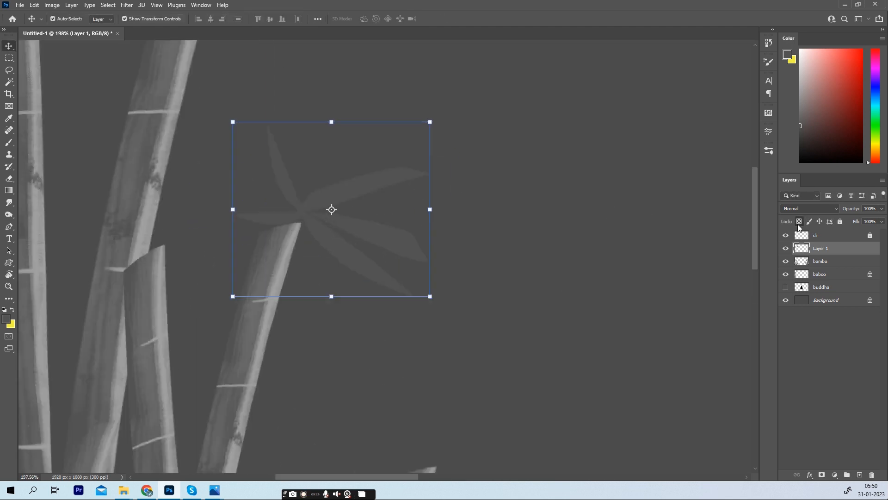
Step: Lock the leaf layer's transparent pixels and brush lighter grey highlights along the edges of the five leaves
{"action": "left_click", "coordinate": [799, 221]}
{"action": "key", "text": "b"}
{"action": "scroll", "coordinate": [435, 180], "scroll_direction": "up", "scroll_amount": 4}
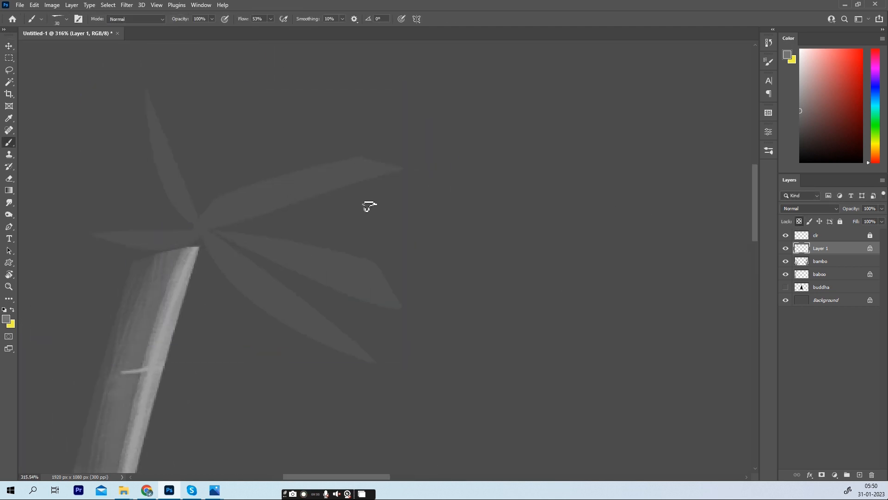
{"action": "key", "text": "ctrl+z"}
{"action": "left_click_drag", "start_coordinate": [351, 158], "coordinate": [384, 167]}
{"action": "left_click_drag", "start_coordinate": [399, 169], "coordinate": [253, 195]}
{"action": "mouse_move", "coordinate": [377, 176]}
{"action": "left_mouse_down"}
{"action": "mouse_move", "coordinate": [204, 226]}
{"action": "mouse_move", "coordinate": [146, 95]}
{"action": "left_mouse_up"}
{"action": "left_click_drag", "start_coordinate": [379, 270], "coordinate": [195, 229]}
{"action": "left_click_drag", "start_coordinate": [245, 270], "coordinate": [393, 369]}
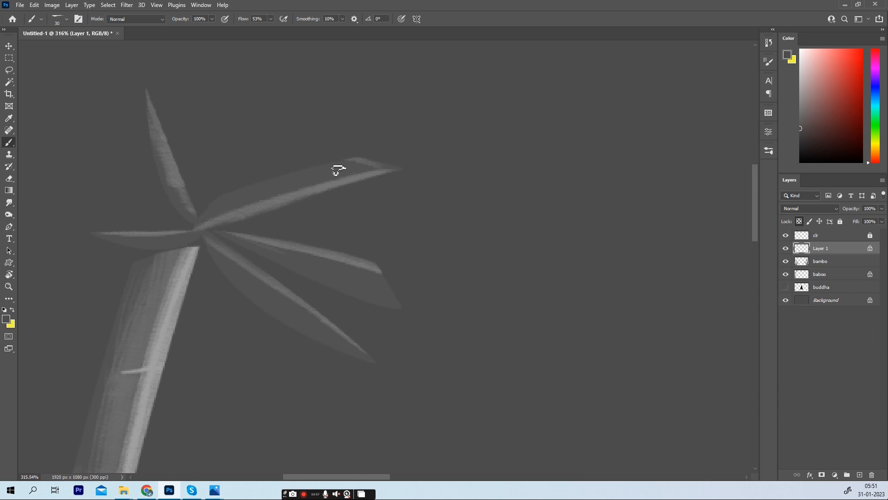
Step: Hide the Background layer
{"action": "scroll", "coordinate": [284, 216], "scroll_direction": "down", "scroll_amount": 5}
{"action": "left_click", "coordinate": [786, 300]}
{"action": "scroll", "coordinate": [277, 185], "scroll_direction": "down", "scroll_amount": 2}
{"action": "scroll", "coordinate": [278, 185], "scroll_direction": "up", "scroll_amount": 2}
Step: Duplicate the leaf cluster onto the tip of the left group's innermost stalk and adjust its size and angle
{"action": "left_click", "coordinate": [8, 45]}
{"action": "scroll", "coordinate": [277, 152], "scroll_direction": "up", "scroll_amount": 2}
{"action": "left_click_drag", "start_coordinate": [281, 219], "coordinate": [326, 215]}
{"action": "left_click_drag", "start_coordinate": [302, 189], "coordinate": [394, 333], "text": "alt"}
{"action": "left_click_drag", "start_coordinate": [476, 339], "coordinate": [364, 185]}
{"action": "left_click_drag", "start_coordinate": [296, 187], "coordinate": [314, 242]}
Step: Warp the duplicated leaves so they droop around the innermost left stalk's tip
{"action": "right_click", "coordinate": [373, 240]}
{"action": "left_click", "coordinate": [388, 301]}
{"action": "left_click_drag", "start_coordinate": [372, 281], "coordinate": [242, 264]}
{"action": "left_click_drag", "start_coordinate": [286, 204], "coordinate": [227, 187]}
{"action": "left_click", "coordinate": [8, 45]}
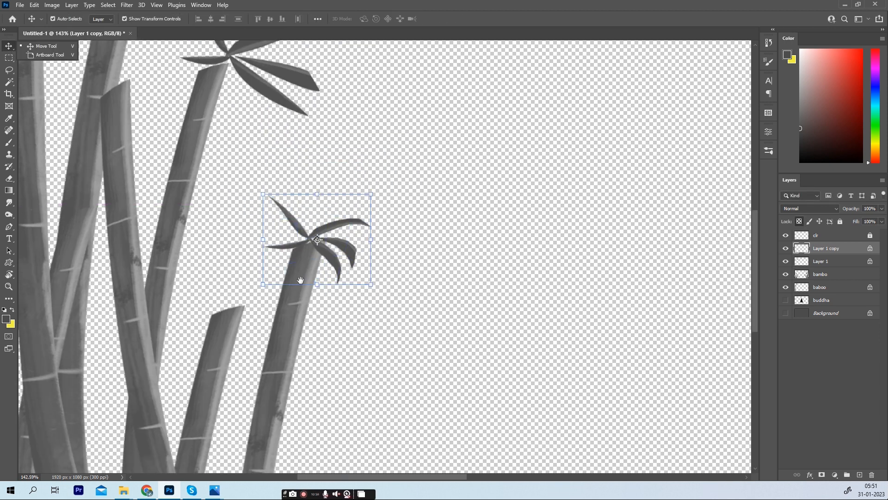
Step: Duplicate the leaf cluster onto another stalk of the left group and warp the copy into a different shape
{"action": "left_click_drag", "start_coordinate": [290, 302], "coordinate": [302, 227]}
{"action": "left_click_drag", "start_coordinate": [339, 173], "coordinate": [249, 310], "text": "alt"}
{"action": "scroll", "coordinate": [255, 263], "scroll_direction": "down", "scroll_amount": 4}
{"action": "left_click_drag", "start_coordinate": [277, 259], "coordinate": [283, 184]}
{"action": "left_click", "coordinate": [9, 47]}
{"action": "right_click", "coordinate": [227, 167]}
{"action": "left_click", "coordinate": [244, 228]}
{"action": "left_click_drag", "start_coordinate": [247, 168], "coordinate": [196, 121]}
{"action": "key", "text": "Return"}
Step: Add more leaf cluster copies to the left group, overlapping and rotating several at the tops of the tall stalks
{"action": "left_click_drag", "start_coordinate": [237, 190], "coordinate": [287, 366], "text": "alt"}
{"action": "left_click", "coordinate": [260, 95]}
{"action": "left_click_drag", "start_coordinate": [260, 95], "coordinate": [306, 71]}
{"action": "left_click_drag", "start_coordinate": [355, 112], "coordinate": [338, 130]}
{"action": "left_click", "coordinate": [57, 52]}
{"action": "left_click_drag", "start_coordinate": [319, 90], "coordinate": [290, 98], "text": "alt"}
{"action": "left_click_drag", "start_coordinate": [329, 135], "coordinate": [280, 159]}
{"action": "left_click_drag", "start_coordinate": [294, 85], "coordinate": [297, 94]}
{"action": "left_click_drag", "start_coordinate": [352, 85], "coordinate": [339, 40]}
{"action": "left_click_drag", "start_coordinate": [277, 114], "coordinate": [247, 99]}
Step: Position further leaf clusters along the middle and lower parts of the left group's outermost stalks
{"action": "left_click", "coordinate": [10, 48]}
{"action": "left_click_drag", "start_coordinate": [285, 131], "coordinate": [311, 89]}
{"action": "left_click_drag", "start_coordinate": [230, 138], "coordinate": [230, 167]}
{"action": "left_click_drag", "start_coordinate": [249, 125], "coordinate": [264, 297]}
{"action": "scroll", "coordinate": [282, 139], "scroll_direction": "down", "scroll_amount": 7}
{"action": "scroll", "coordinate": [280, 116], "scroll_direction": "up", "scroll_amount": 2}
{"action": "left_click", "coordinate": [9, 46]}
{"action": "left_click", "coordinate": [9, 46]}
{"action": "key", "text": "ctrl+t"}
{"action": "left_click", "coordinate": [9, 46]}
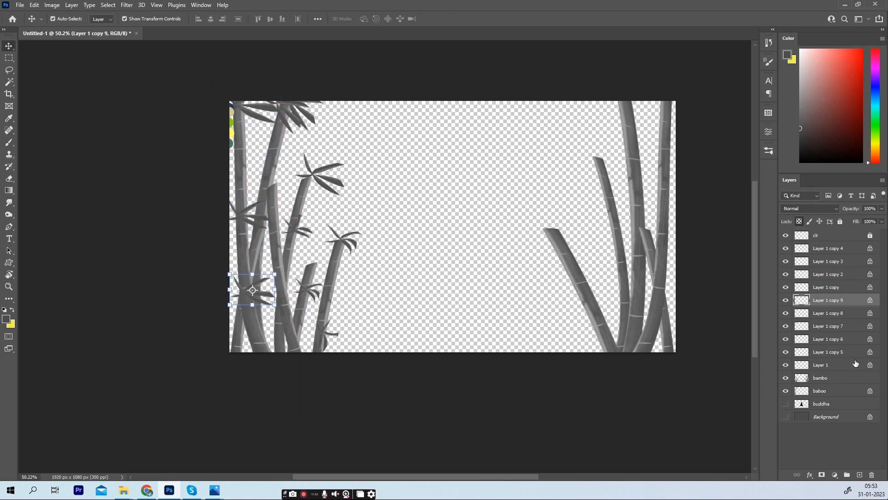
Step: Merge all the leaf layers from Layer 1 copy 4 through Layer 1 into one layer
{"action": "left_click", "coordinate": [828, 364]}
{"action": "left_click", "coordinate": [840, 248]}
{"action": "left_click", "coordinate": [836, 366], "text": "shift"}
{"action": "key", "text": "ctrl+e"}
Step: Duplicate the merged leaves onto the right bamboo group, flip them horizontally and fit them over the stalks
{"action": "left_click_drag", "start_coordinate": [301, 181], "coordinate": [602, 195], "text": "alt"}
{"action": "key", "text": "ctrl+t"}
{"action": "right_click", "coordinate": [602, 193]}
{"action": "left_click", "coordinate": [627, 363]}
{"action": "left_click_drag", "start_coordinate": [587, 147], "coordinate": [614, 125]}
Step: Warp the flipped leaves to follow the tips and curves of the right-hand stalks
{"action": "right_click", "coordinate": [635, 153]}
{"action": "left_click", "coordinate": [652, 216]}
{"action": "left_click_drag", "start_coordinate": [550, 262], "coordinate": [540, 267]}
{"action": "left_click_drag", "start_coordinate": [639, 68], "coordinate": [639, 96]}
{"action": "key", "text": "Return"}
Step: Choose the Hard Elliptical 28 2 brush at 8 px and paint a thin dark twig from the left group's leaning stalk
{"action": "key", "text": "b"}
{"action": "scroll", "coordinate": [319, 222], "scroll_direction": "up", "scroll_amount": 2}
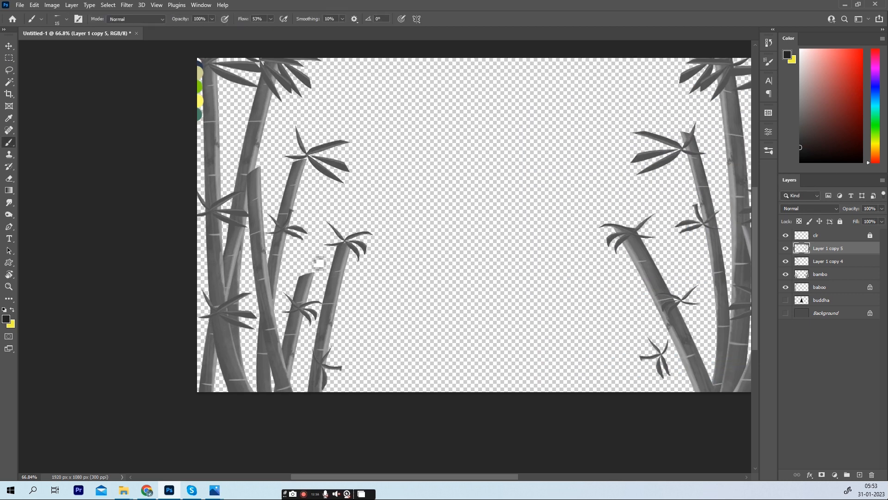
{"action": "left_click", "coordinate": [769, 151]}
{"action": "left_click", "coordinate": [694, 312]}
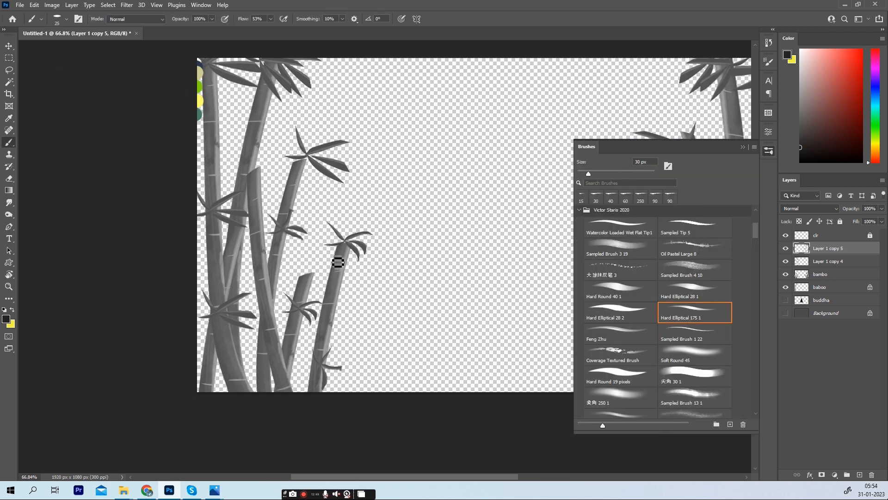
{"action": "scroll", "coordinate": [306, 171], "scroll_direction": "up", "scroll_amount": 3}
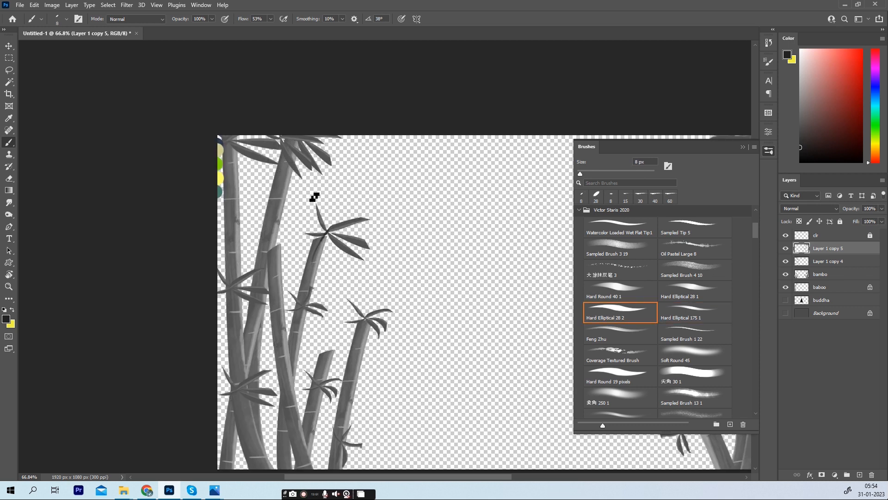
{"action": "scroll", "coordinate": [378, 238], "scroll_direction": "down", "scroll_amount": 3}
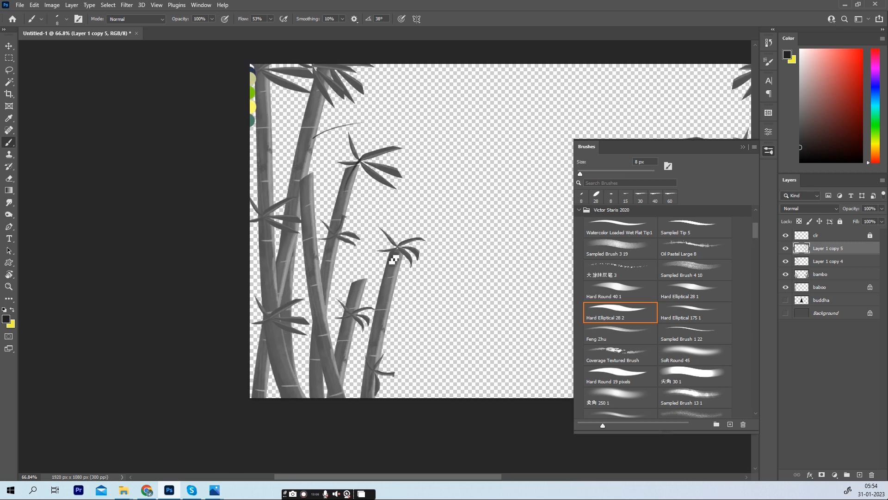
Step: Paint thin dark twigs among the stalks of the right bamboo group
{"action": "scroll", "coordinate": [398, 357], "scroll_direction": "right", "scroll_amount": 5}
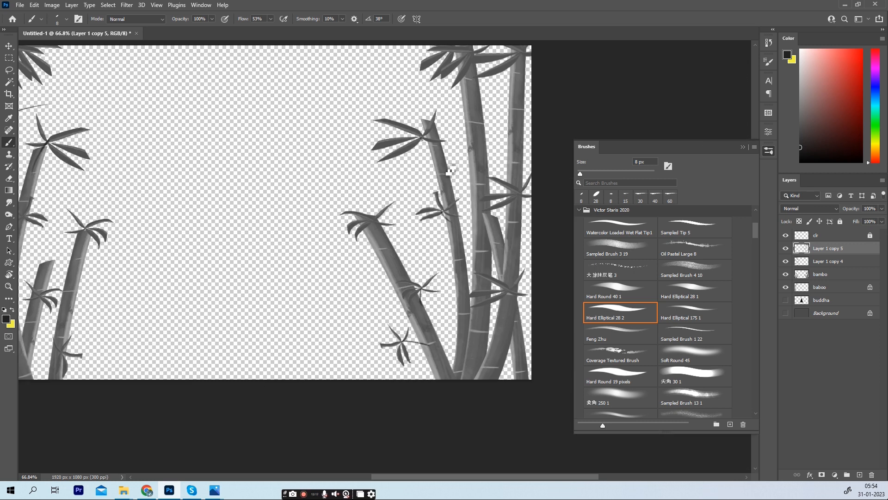
{"action": "scroll", "coordinate": [426, 142], "scroll_direction": "up", "scroll_amount": 3}
{"action": "scroll", "coordinate": [399, 146], "scroll_direction": "right", "scroll_amount": 2}
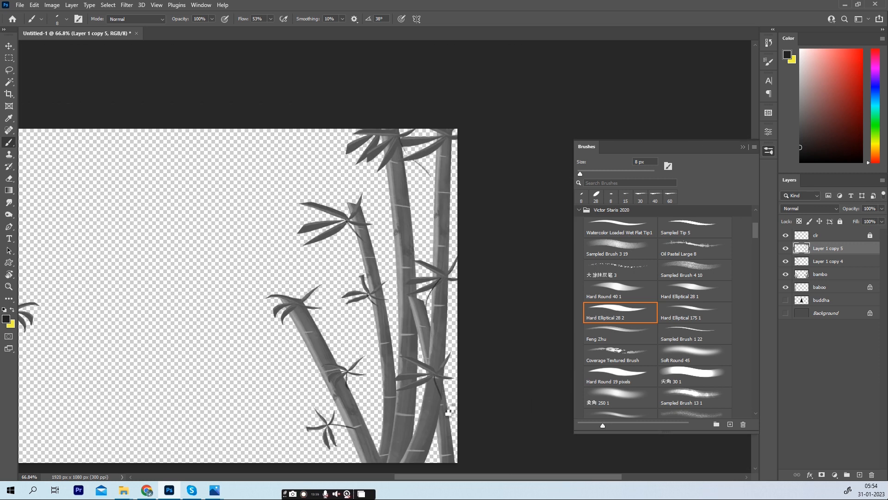
{"action": "scroll", "coordinate": [392, 238], "scroll_direction": "down", "scroll_amount": 4}
Step: Set the brush to 25 px, sample a leaf grey and paint small leaves on the left group's twigs and stalks
{"action": "scroll", "coordinate": [266, 169], "scroll_direction": "up", "scroll_amount": 8}
{"action": "key", "text": "]"}
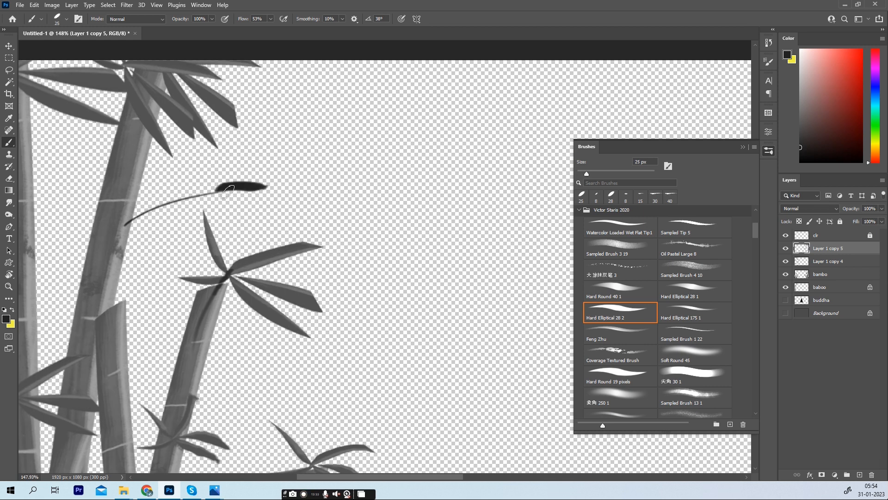
{"action": "left_click", "coordinate": [260, 253], "text": "alt"}
{"action": "left_click_drag", "start_coordinate": [213, 199], "coordinate": [289, 188]}
{"action": "left_click_drag", "start_coordinate": [208, 201], "coordinate": [177, 221]}
{"action": "left_click_drag", "start_coordinate": [336, 298], "coordinate": [302, 298]}
{"action": "mouse_move", "coordinate": [302, 352]}
{"action": "left_mouse_down"}
{"action": "mouse_move", "coordinate": [258, 307]}
{"action": "mouse_move", "coordinate": [234, 194]}
{"action": "left_mouse_up"}
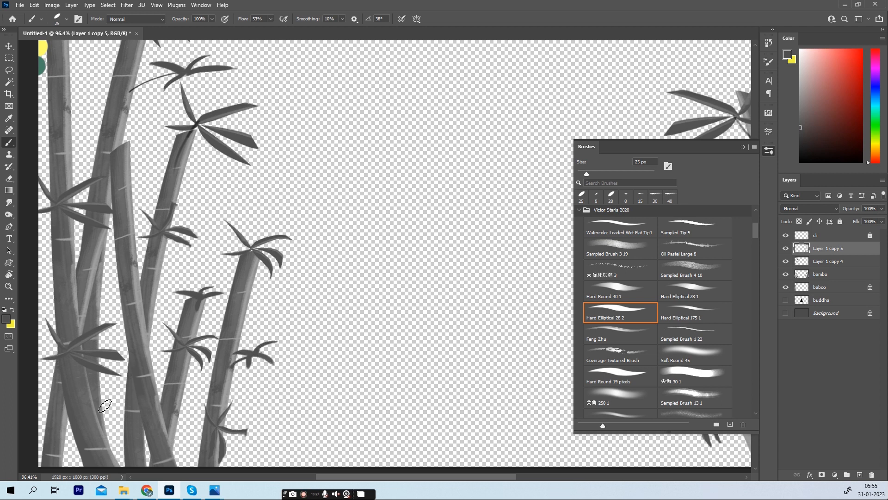
Step: Paint small grey leaves on the twigs and between the stalks of the right bamboo group
{"action": "scroll", "coordinate": [177, 345], "scroll_direction": "down", "scroll_amount": 5}
{"action": "scroll", "coordinate": [464, 233], "scroll_direction": "up", "scroll_amount": 8}
{"action": "mouse_move", "coordinate": [440, 233]}
{"action": "left_mouse_down"}
{"action": "mouse_move", "coordinate": [431, 173]}
{"action": "mouse_move", "coordinate": [365, 188]}
{"action": "left_mouse_up"}
{"action": "left_click_drag", "start_coordinate": [453, 151], "coordinate": [412, 191]}
{"action": "left_click_drag", "start_coordinate": [426, 168], "coordinate": [376, 157]}
{"action": "left_click_drag", "start_coordinate": [302, 252], "coordinate": [71, 269]}
{"action": "mouse_move", "coordinate": [268, 253]}
{"action": "left_mouse_down"}
{"action": "mouse_move", "coordinate": [245, 285]}
{"action": "mouse_move", "coordinate": [280, 273]}
{"action": "mouse_move", "coordinate": [232, 244]}
{"action": "left_mouse_up"}
{"action": "left_click_drag", "start_coordinate": [271, 247], "coordinate": [312, 241]}
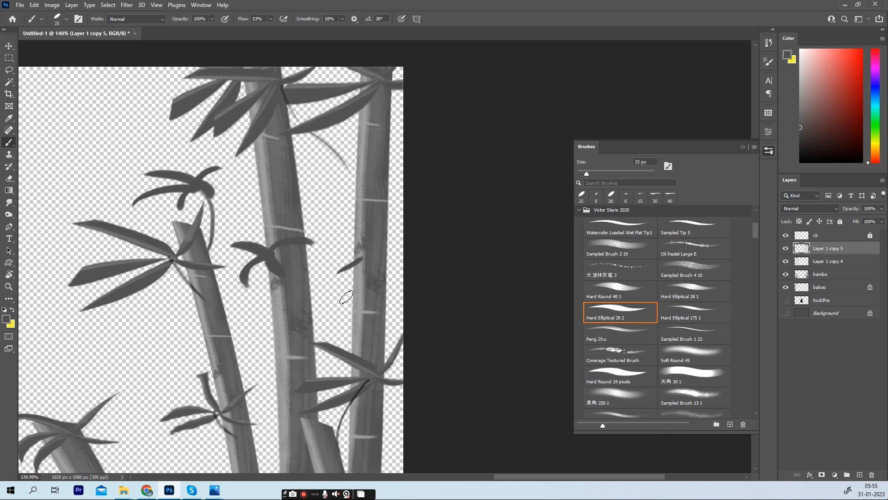
{"action": "left_click_drag", "start_coordinate": [364, 258], "coordinate": [378, 281]}
Step: Merge the Layer 1 copy 5 and Layer 1 copy 4 leaf layers and rename the result lefe
{"action": "scroll", "coordinate": [390, 353], "scroll_direction": "down", "scroll_amount": 8}
{"action": "left_click", "coordinate": [837, 277], "text": "shift"}
{"action": "left_click", "coordinate": [838, 262]}
{"action": "left_click", "coordinate": [846, 252], "text": "shift"}
{"action": "key", "text": "ctrl+e"}
{"action": "double_click", "coordinate": [832, 249]}
{"action": "key", "text": "Return"}
Step: Merge the bambo and baboo layers into one layer
{"action": "left_click", "coordinate": [831, 262]}
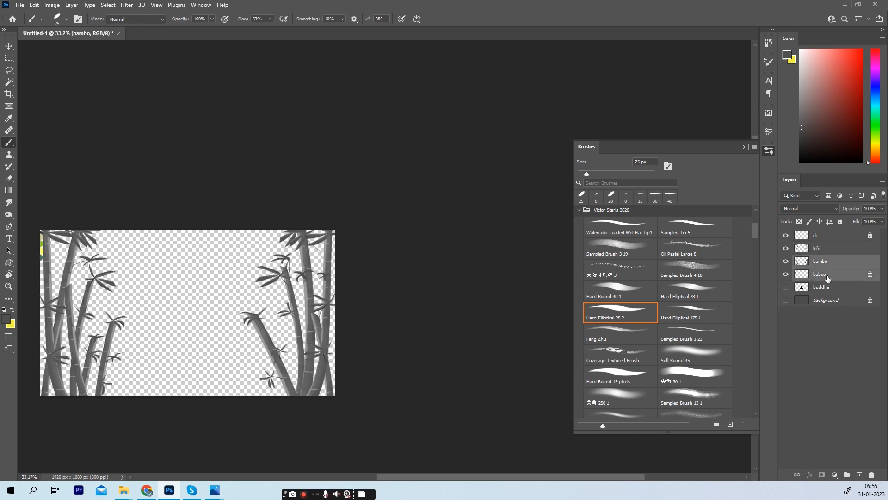
{"action": "left_click", "coordinate": [827, 277], "text": "shift"}
{"action": "key", "text": "ctrl+e"}
{"action": "scroll", "coordinate": [363, 300], "scroll_direction": "down", "scroll_amount": 2}
{"action": "scroll", "coordinate": [255, 307], "scroll_direction": "up", "scroll_amount": 6}
{"action": "left_click_drag", "start_coordinate": [238, 319], "coordinate": [456, 233]}
{"action": "left_click_drag", "start_coordinate": [113, 354], "coordinate": [521, 190]}
Step: Try to save the document and close the brush preset list
{"action": "key", "text": "ctrl+s"}
{"action": "key", "text": "Escape"}
{"action": "left_click", "coordinate": [768, 151]}
{"action": "scroll", "coordinate": [277, 311], "scroll_direction": "up", "scroll_amount": 2}
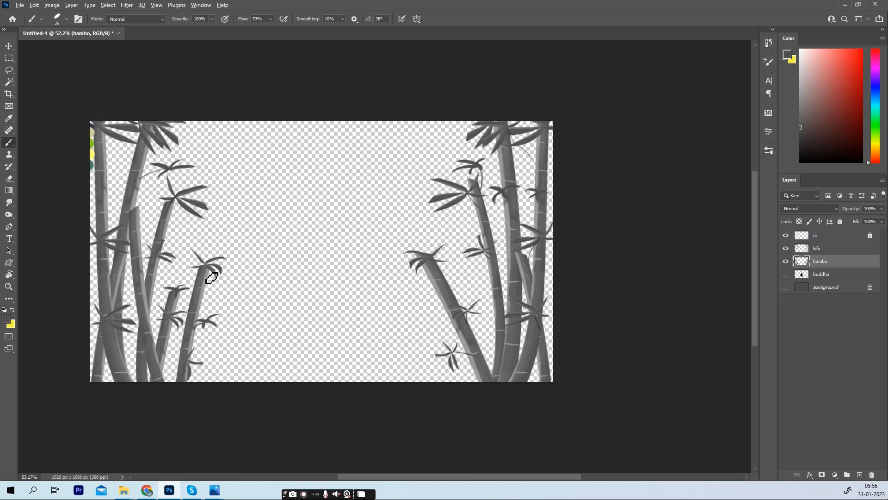
{"action": "left_click_drag", "start_coordinate": [216, 274], "coordinate": [239, 267]}
Step: Create a layer named flor directly above the buddha layer and set the brush flow to 100%
{"action": "left_click", "coordinate": [830, 275]}
{"action": "left_click", "coordinate": [859, 474]}
{"action": "type", "text": "flor"}
{"action": "key", "text": "Return"}
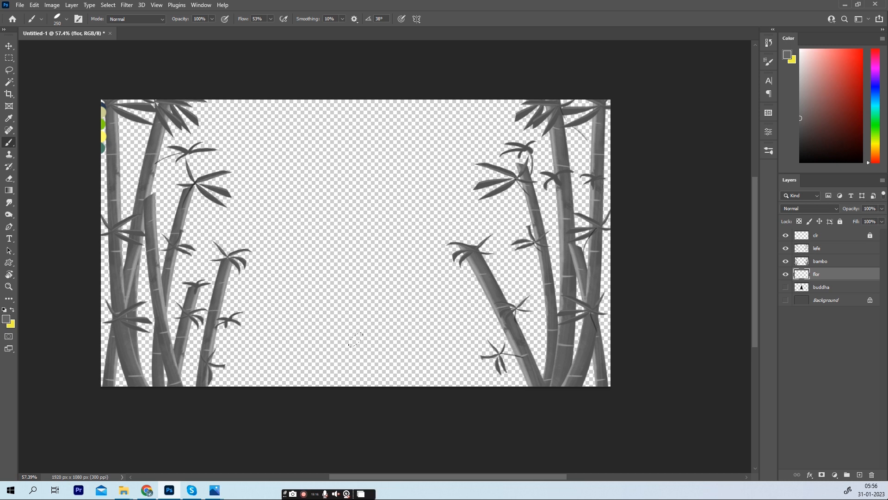
{"action": "left_click_drag", "start_coordinate": [272, 20], "coordinate": [323, 35]}
{"action": "left_click", "coordinate": [785, 274]}
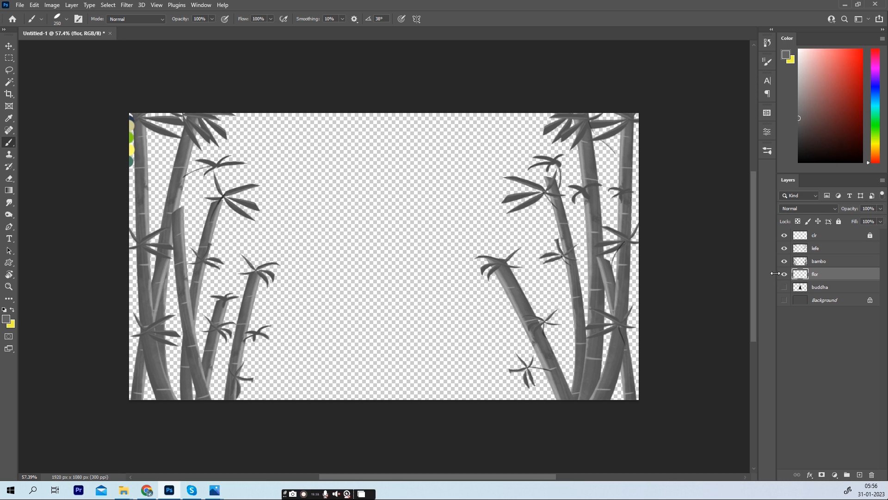
{"action": "scroll", "coordinate": [390, 238], "scroll_direction": "up", "scroll_amount": 3}
{"action": "mouse_move", "coordinate": [327, 338]}
{"action": "left_mouse_down"}
{"action": "mouse_move", "coordinate": [407, 330]}
{"action": "mouse_move", "coordinate": [505, 266]}
{"action": "left_mouse_up"}
{"action": "key", "text": "ctrl+z"}
{"action": "scroll", "coordinate": [305, 284], "scroll_direction": "down", "scroll_amount": 2}
{"action": "mouse_move", "coordinate": [345, 304]}
{"action": "left_mouse_down"}
{"action": "mouse_move", "coordinate": [575, 292]}
{"action": "mouse_move", "coordinate": [259, 326]}
{"action": "left_mouse_up"}
{"action": "mouse_move", "coordinate": [462, 343]}
{"action": "left_mouse_down"}
{"action": "mouse_move", "coordinate": [89, 377]}
{"action": "mouse_move", "coordinate": [285, 319]}
{"action": "mouse_move", "coordinate": [21, 384]}
{"action": "mouse_move", "coordinate": [393, 280]}
{"action": "mouse_move", "coordinate": [171, 275]}
{"action": "mouse_move", "coordinate": [70, 319]}
{"action": "mouse_move", "coordinate": [597, 324]}
{"action": "left_mouse_up"}
{"action": "key", "text": "ctrl+z"}
{"action": "key", "text": "z"}
{"action": "key", "text": "b"}
{"action": "key", "text": "ctrl+z"}
{"action": "key", "text": "ctrl+z"}
{"action": "key", "text": "ctrl+z"}
{"action": "key", "text": "ctrl+z"}
Step: Paint a solid grey mound across the bottom of the canvas on the flor layer and lock its transparent pixels
{"action": "left_click_drag", "start_coordinate": [55, 350], "coordinate": [596, 336]}
{"action": "mouse_move", "coordinate": [597, 356]}
{"action": "left_mouse_down"}
{"action": "mouse_move", "coordinate": [375, 336]}
{"action": "mouse_move", "coordinate": [47, 356]}
{"action": "mouse_move", "coordinate": [417, 365]}
{"action": "left_mouse_up"}
{"action": "mouse_move", "coordinate": [381, 330]}
{"action": "left_mouse_down"}
{"action": "mouse_move", "coordinate": [349, 331]}
{"action": "mouse_move", "coordinate": [407, 331]}
{"action": "left_mouse_up"}
{"action": "left_click_drag", "start_coordinate": [417, 332], "coordinate": [345, 282]}
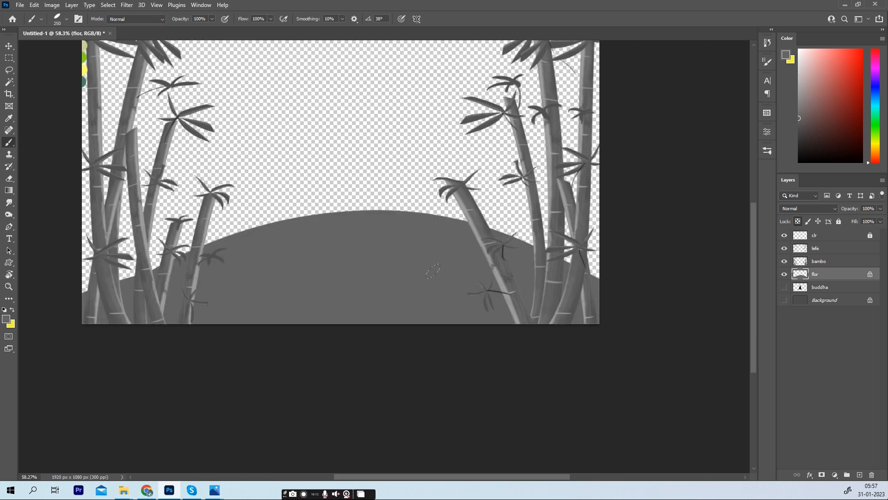
Step: Lasso the crest of the mound, lighten it with a lighter grey using the 柔角 250 1 soft brush, and deselect
{"action": "key", "text": "l"}
{"action": "mouse_move", "coordinate": [346, 202]}
{"action": "left_mouse_down"}
{"action": "mouse_move", "coordinate": [253, 238]}
{"action": "mouse_move", "coordinate": [475, 258]}
{"action": "mouse_move", "coordinate": [314, 177]}
{"action": "left_mouse_up"}
{"action": "key", "text": "b"}
{"action": "left_click", "coordinate": [767, 151]}
{"action": "left_click", "coordinate": [618, 396]}
{"action": "left_click", "coordinate": [798, 104]}
{"action": "mouse_move", "coordinate": [259, 218]}
{"action": "left_mouse_down"}
{"action": "mouse_move", "coordinate": [444, 218]}
{"action": "mouse_move", "coordinate": [523, 238]}
{"action": "left_mouse_up"}
{"action": "key", "text": "ctrl+d"}
Step: Lasso a wide band across the middle of the mound, shade it with the soft brush, and deselect
{"action": "key", "text": "l"}
{"action": "mouse_move", "coordinate": [74, 284]}
{"action": "left_mouse_down"}
{"action": "mouse_move", "coordinate": [569, 309]}
{"action": "mouse_move", "coordinate": [579, 246]}
{"action": "left_mouse_up"}
{"action": "key", "text": "b"}
{"action": "left_click_drag", "start_coordinate": [537, 278], "coordinate": [48, 290]}
{"action": "left_click_drag", "start_coordinate": [296, 315], "coordinate": [210, 295]}
{"action": "key", "text": "ctrl+d"}
Step: Lasso the lower part of the mound and shade it with a darker grey using the soft brush
{"action": "key", "text": "l"}
{"action": "mouse_move", "coordinate": [389, 250]}
{"action": "left_mouse_down"}
{"action": "mouse_move", "coordinate": [442, 252]}
{"action": "mouse_move", "coordinate": [298, 229]}
{"action": "mouse_move", "coordinate": [497, 271]}
{"action": "mouse_move", "coordinate": [60, 287]}
{"action": "left_mouse_up"}
{"action": "key", "text": "b"}
{"action": "left_click", "coordinate": [799, 127]}
{"action": "left_click_drag", "start_coordinate": [61, 287], "coordinate": [130, 273]}
{"action": "left_click_drag", "start_coordinate": [36, 266], "coordinate": [278, 282]}
{"action": "left_click_drag", "start_coordinate": [452, 288], "coordinate": [199, 282]}
{"action": "left_click_drag", "start_coordinate": [200, 282], "coordinate": [260, 280]}
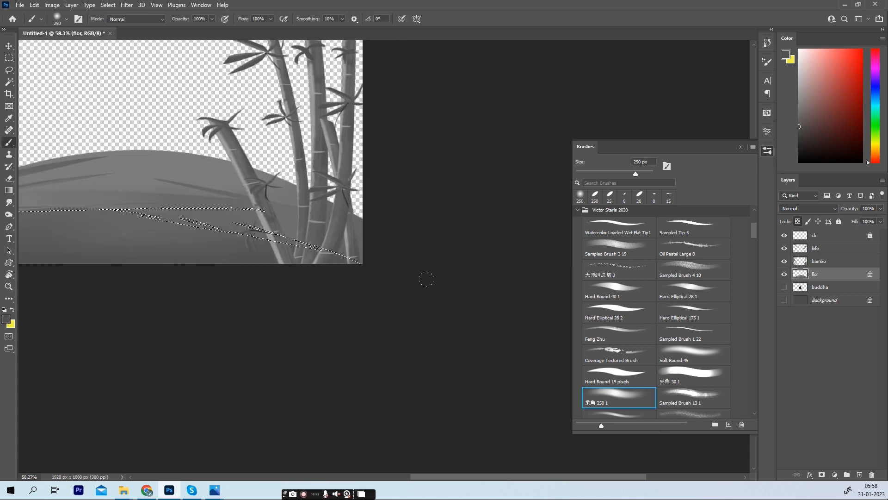
Step: Lasso streaked areas at the mound's lower right and shade them with the soft brush
{"action": "key", "text": "l"}
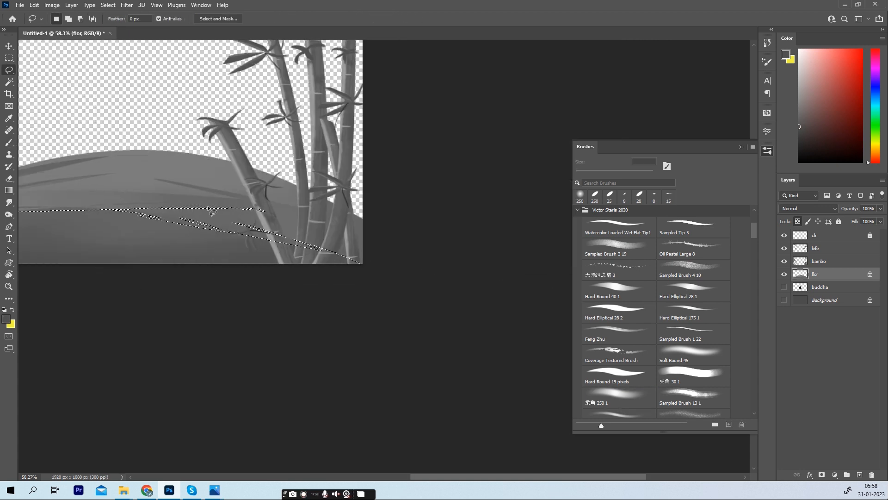
{"action": "left_click_drag", "start_coordinate": [178, 178], "coordinate": [278, 183]}
{"action": "mouse_move", "coordinate": [428, 214]}
{"action": "left_mouse_down"}
{"action": "mouse_move", "coordinate": [352, 257]}
{"action": "mouse_move", "coordinate": [464, 230]}
{"action": "left_mouse_up"}
{"action": "key", "text": "b"}
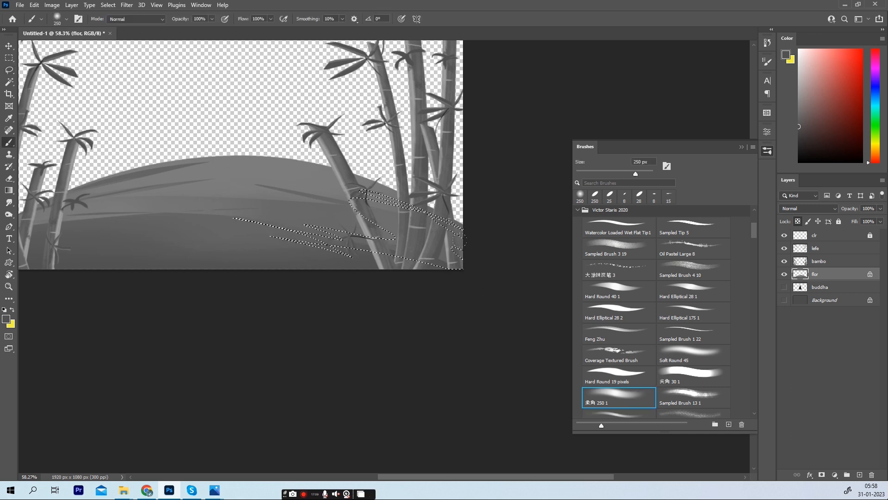
{"action": "left_click_drag", "start_coordinate": [313, 249], "coordinate": [501, 252]}
Step: Lasso the mound's lower-left corner with a jagged edge and shade it with the soft brush
{"action": "key", "text": "l"}
{"action": "mouse_move", "coordinate": [131, 245]}
{"action": "left_mouse_down"}
{"action": "mouse_move", "coordinate": [160, 290]}
{"action": "mouse_move", "coordinate": [132, 273]}
{"action": "left_mouse_up"}
{"action": "key", "text": "b"}
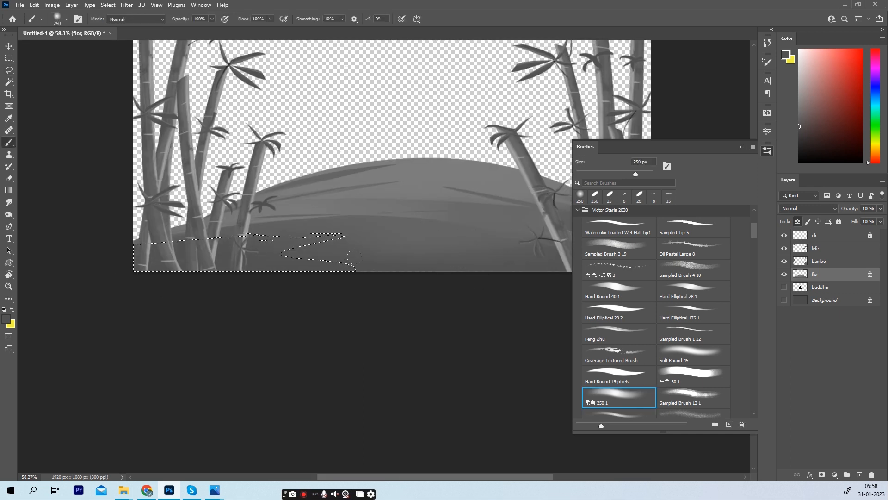
{"action": "left_click_drag", "start_coordinate": [374, 240], "coordinate": [293, 245]}
Step: Lasso the top band of the mound, brush in progressively lighter grey highlights along the crest, and clear the selection
{"action": "key", "text": "l"}
{"action": "mouse_move", "coordinate": [194, 167]}
{"action": "left_mouse_down"}
{"action": "mouse_move", "coordinate": [226, 175]}
{"action": "mouse_move", "coordinate": [179, 198]}
{"action": "mouse_move", "coordinate": [380, 229]}
{"action": "left_mouse_up"}
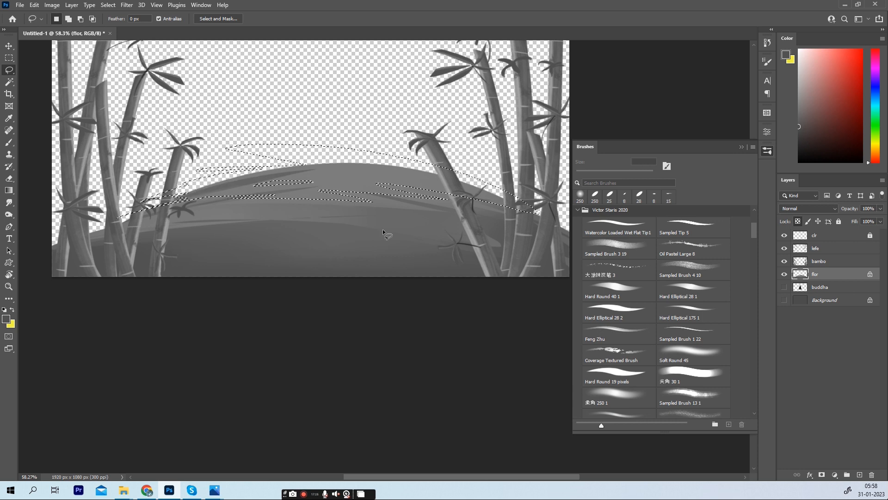
{"action": "key", "text": "b"}
{"action": "left_click", "coordinate": [798, 100]}
{"action": "left_click_drag", "start_coordinate": [259, 176], "coordinate": [444, 180]}
{"action": "left_click", "coordinate": [798, 79]}
{"action": "left_click_drag", "start_coordinate": [296, 165], "coordinate": [416, 171]}
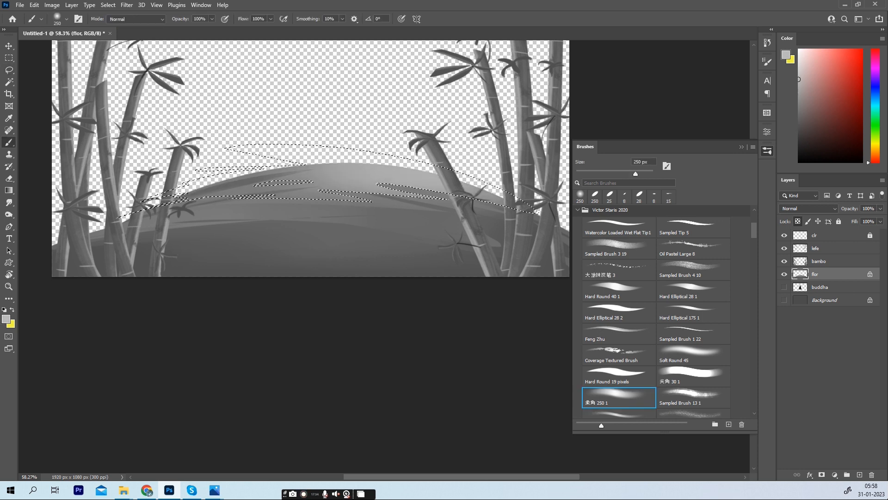
{"action": "left_click", "coordinate": [9, 58]}
{"action": "key", "text": "ctrl+d"}
{"action": "scroll", "coordinate": [159, 296], "scroll_direction": "down", "scroll_amount": 5}
{"action": "scroll", "coordinate": [204, 243], "scroll_direction": "up", "scroll_amount": 4}
{"action": "left_click_drag", "start_coordinate": [182, 267], "coordinate": [192, 275]}
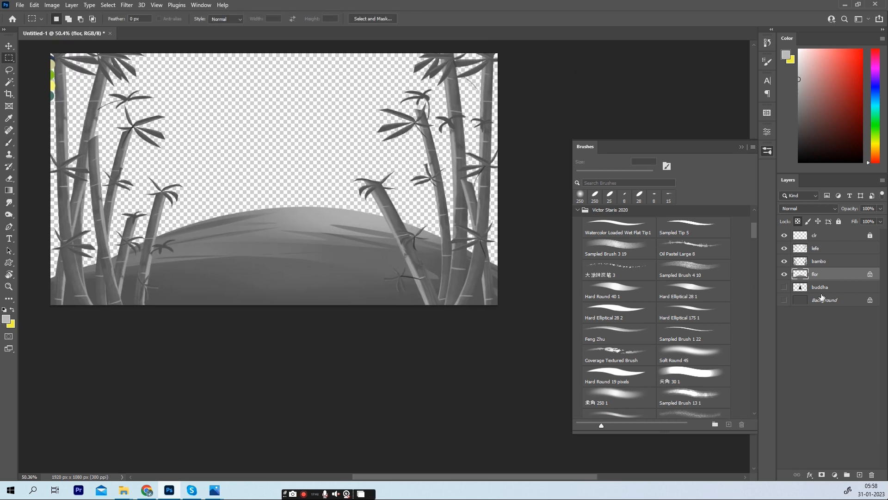
Step: Duplicate the bambo layer and narrow the copy inward from both sides
{"action": "left_click", "coordinate": [823, 261]}
{"action": "key", "text": "ctrl+j"}
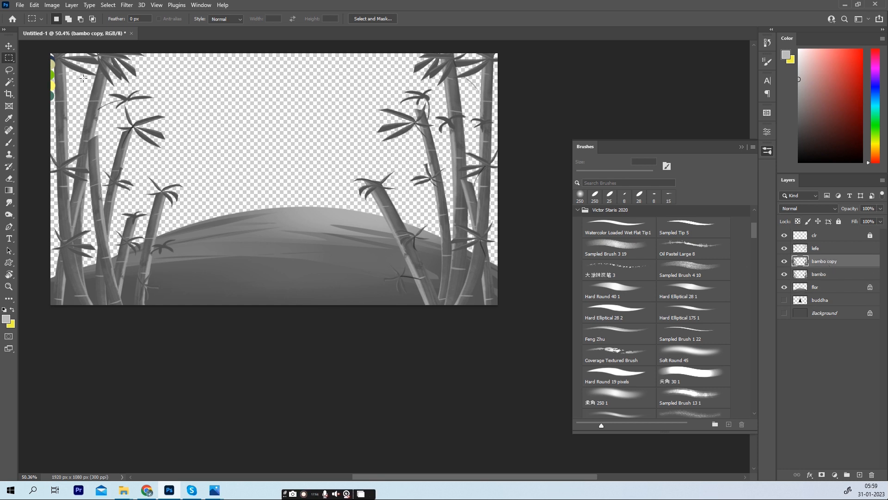
{"action": "left_click", "coordinate": [9, 47]}
{"action": "left_click_drag", "start_coordinate": [498, 181], "coordinate": [472, 180]}
{"action": "left_click_drag", "start_coordinate": [51, 180], "coordinate": [70, 180]}
Step: Move the bambo copy layer below flor and nudge the copied bamboo upward
{"action": "left_click_drag", "start_coordinate": [846, 262], "coordinate": [849, 293]}
{"action": "key", "text": "shift+Up"}
{"action": "key", "text": "shift+Up"}
{"action": "key", "text": "shift+Up"}
{"action": "key", "text": "shift+Up"}
{"action": "key", "text": "shift+Up"}
{"action": "key", "text": "shift+Up"}
{"action": "key", "text": "shift+Up"}
{"action": "key", "text": "shift+Up"}
{"action": "key", "text": "shift+Up"}
{"action": "key", "text": "shift+Up"}
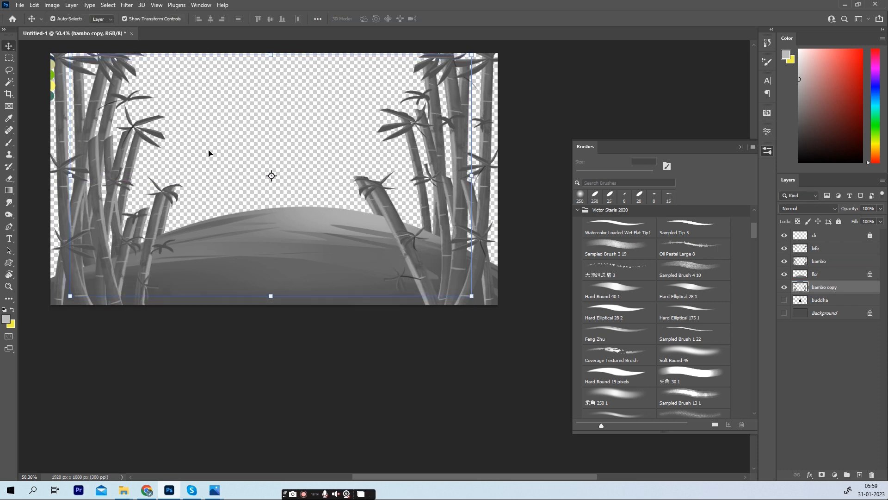
Step: Scale the bambo copy layer to about 89% and flip it horizontally
{"action": "left_click_drag", "start_coordinate": [70, 159], "coordinate": [103, 156]}
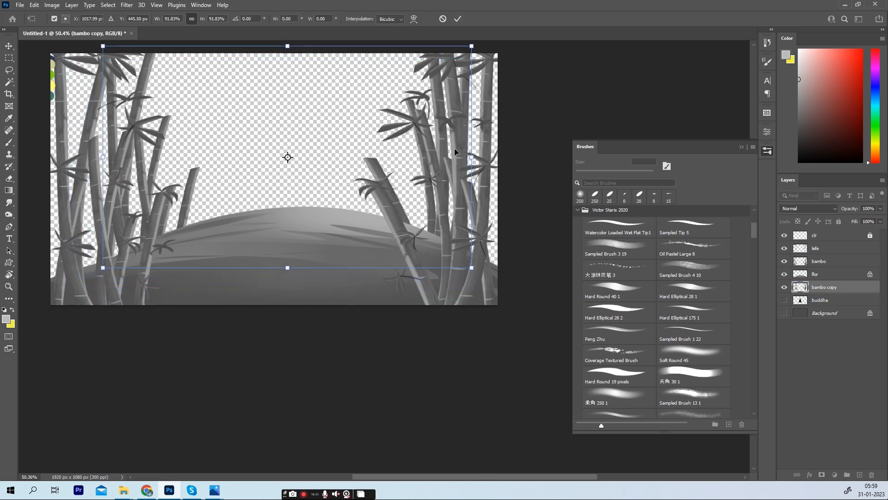
{"action": "left_click_drag", "start_coordinate": [297, 45], "coordinate": [289, 80]}
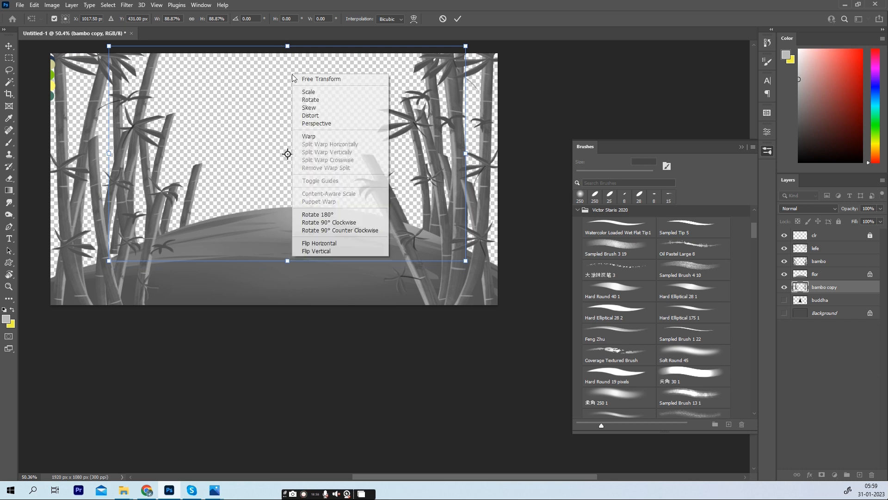
{"action": "right_click", "coordinate": [292, 76]}
{"action": "left_click", "coordinate": [326, 245]}
{"action": "key", "text": "Return"}
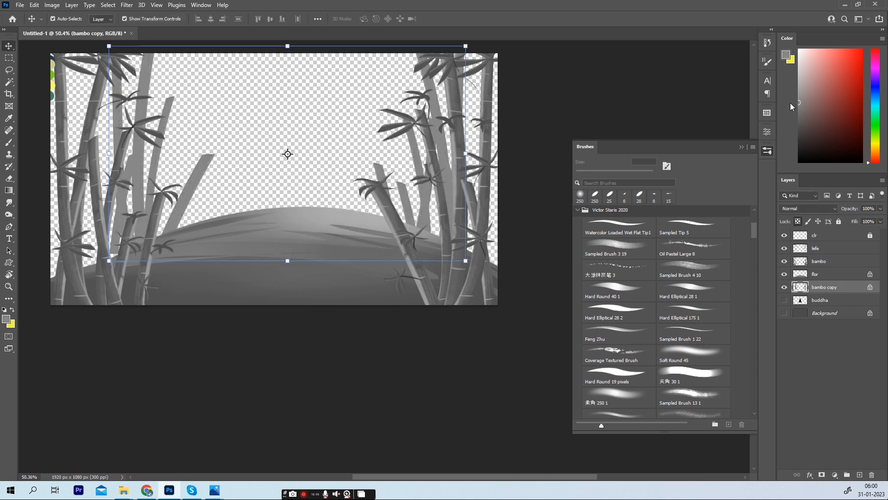
Step: Lighten the bambo copy stalks with light grey using the 柔角 250 1 soft brush enlarged to 900 px
{"action": "left_click", "coordinate": [609, 392]}
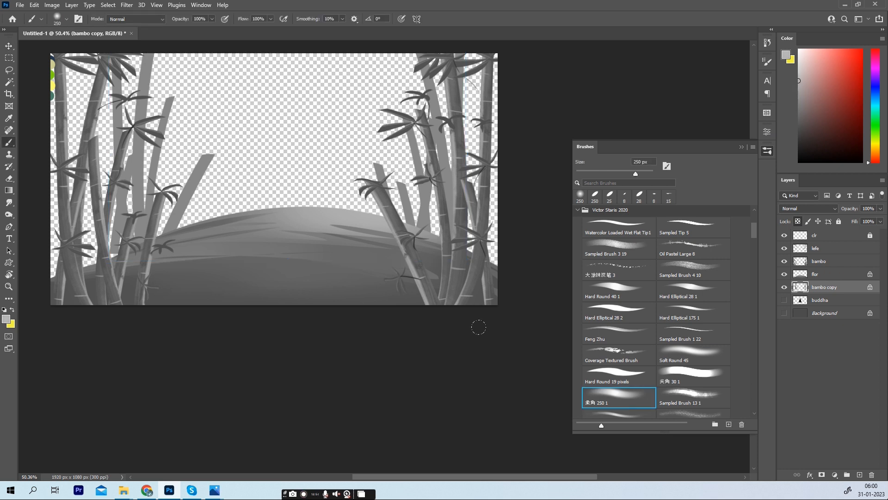
{"action": "key", "text": "bracketright"}
{"action": "key", "text": "bracketright"}
{"action": "key", "text": "bracketright"}
{"action": "key", "text": "bracketright"}
{"action": "key", "text": "m"}
{"action": "scroll", "coordinate": [331, 264], "scroll_direction": "down", "scroll_amount": 2}
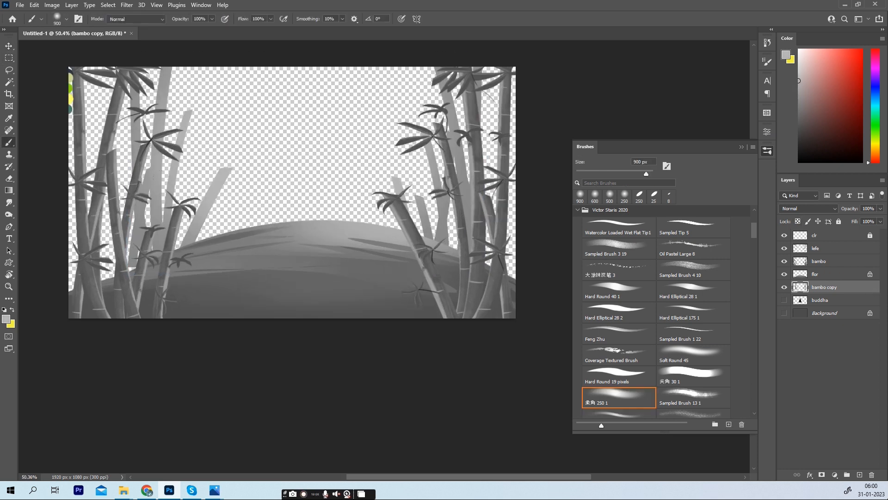
Step: Show the Background layer and paint light grey leaves on the rear bamboo stalks with the Hard Elliptical 28 2 brush
{"action": "left_click", "coordinate": [612, 315]}
{"action": "left_click", "coordinate": [783, 314]}
{"action": "scroll", "coordinate": [376, 162], "scroll_direction": "up", "scroll_amount": 3}
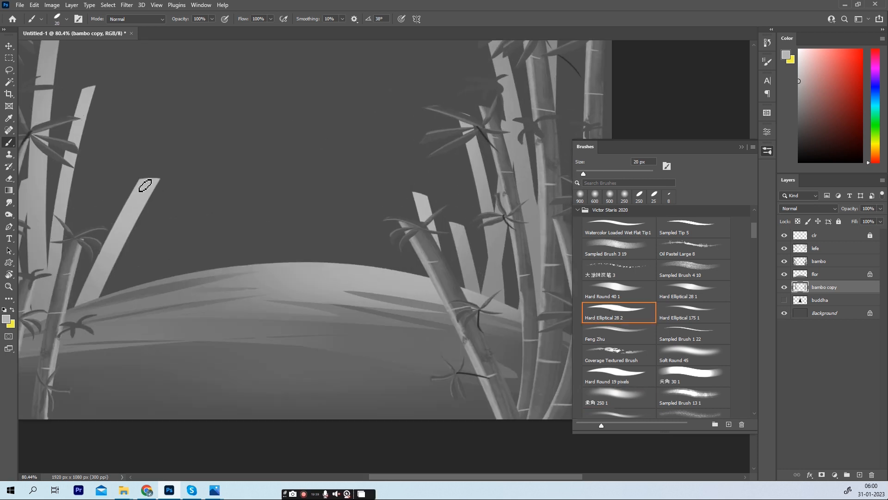
{"action": "left_click_drag", "start_coordinate": [121, 149], "coordinate": [164, 285]}
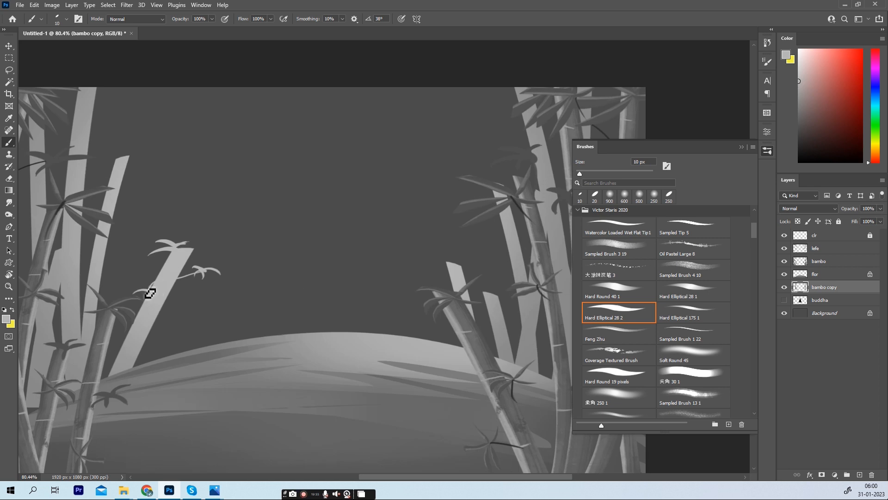
{"action": "left_click_drag", "start_coordinate": [124, 157], "coordinate": [149, 162]}
{"action": "left_click_drag", "start_coordinate": [126, 159], "coordinate": [105, 155]}
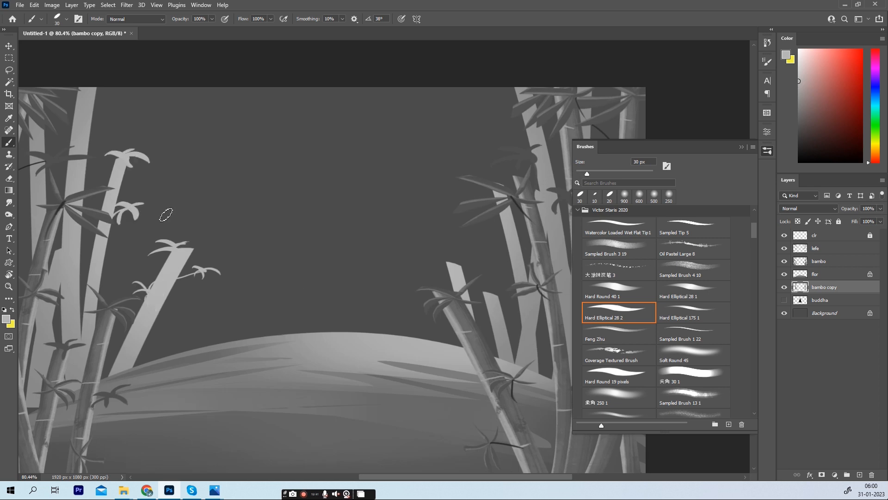
{"action": "left_click_drag", "start_coordinate": [144, 185], "coordinate": [189, 206]}
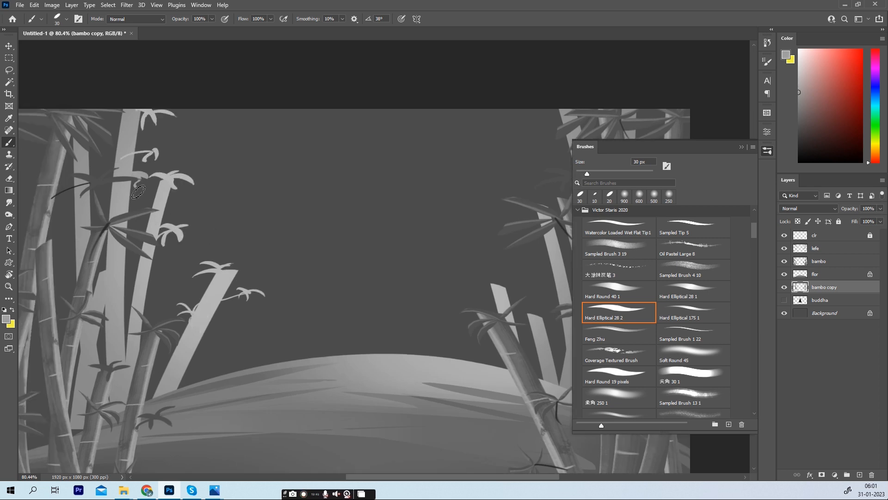
{"action": "left_click_drag", "start_coordinate": [570, 280], "coordinate": [420, 247]}
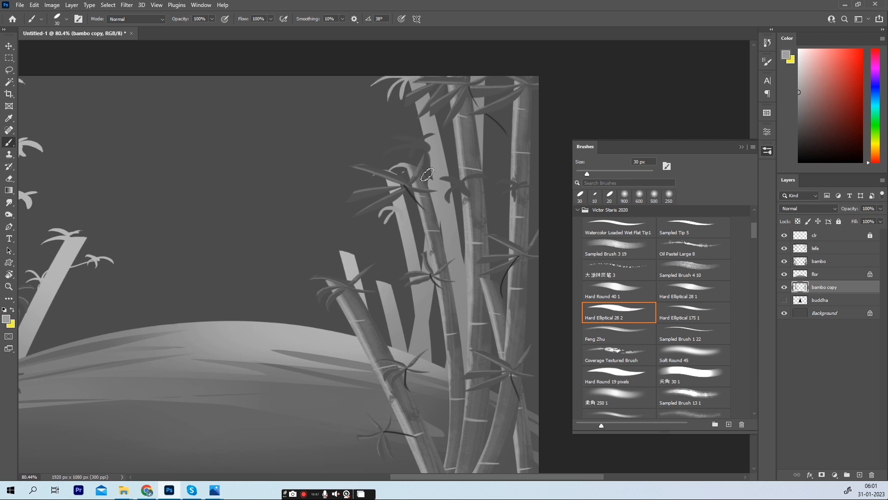
Step: Paint darker grey stalks behind both bamboo clusters on the bambo copy layer with an 80 px brush
{"action": "left_click_drag", "start_coordinate": [163, 183], "coordinate": [338, 169]}
{"action": "left_click_drag", "start_coordinate": [111, 236], "coordinate": [245, 232]}
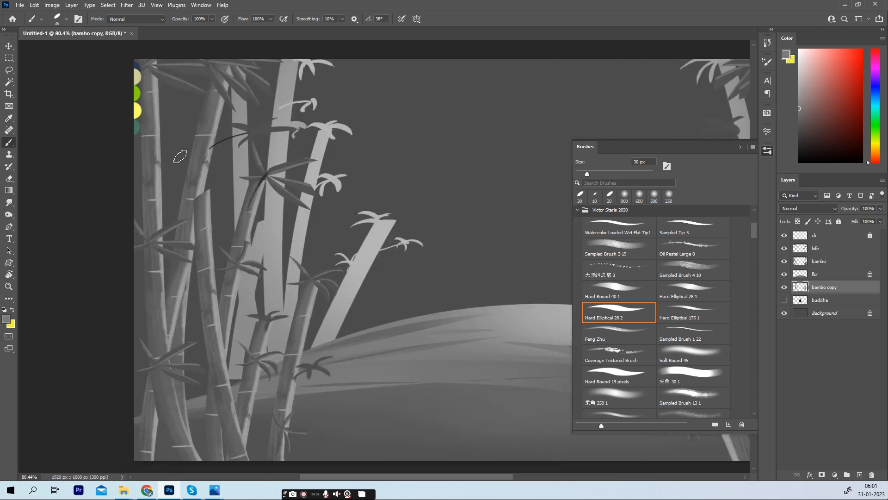
{"action": "key", "text": "bracketright"}
{"action": "key", "text": "bracketright"}
{"action": "key", "text": "bracketright"}
{"action": "key", "text": "bracketright"}
{"action": "key", "text": "bracketright"}
{"action": "left_click_drag", "start_coordinate": [185, 77], "coordinate": [189, 410]}
{"action": "left_click_drag", "start_coordinate": [380, 216], "coordinate": [295, 204]}
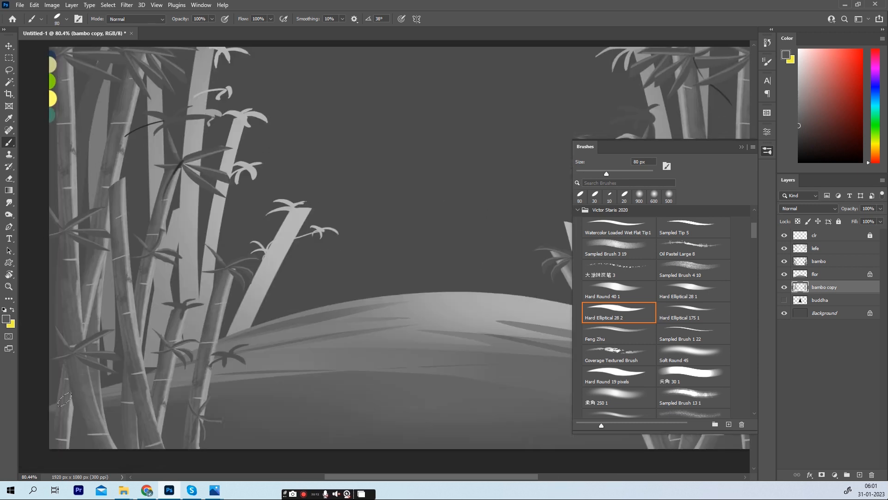
{"action": "left_click_drag", "start_coordinate": [102, 67], "coordinate": [95, 134]}
{"action": "left_click_drag", "start_coordinate": [710, 111], "coordinate": [338, 113]}
{"action": "scroll", "coordinate": [412, 259], "scroll_direction": "down", "scroll_amount": 5}
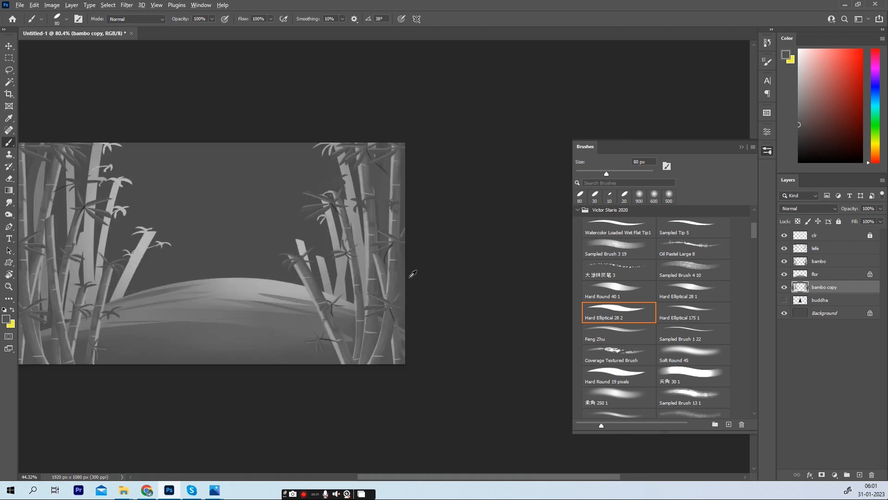
Step: Duplicate the bambo copy layer, place the duplicate below it, and rename it lghit
{"action": "key", "text": "v"}
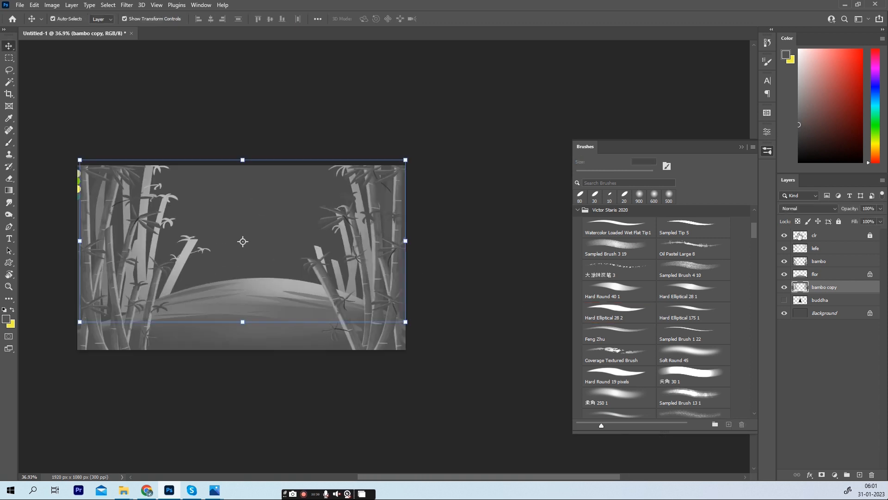
{"action": "key", "text": "ctrl+j"}
{"action": "left_click_drag", "start_coordinate": [847, 288], "coordinate": [835, 306]}
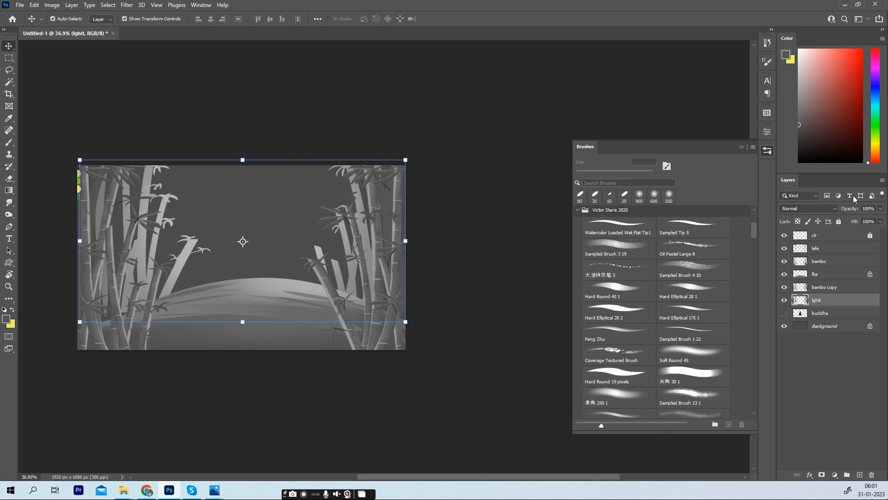
Step: Flip the lghit layer horizontally, narrow it toward the canvas centre, and stretch it taller behind the mound
{"action": "key", "text": "ctrl+t"}
{"action": "right_click", "coordinate": [241, 169]}
{"action": "left_click", "coordinate": [273, 337]}
{"action": "left_click_drag", "start_coordinate": [80, 237], "coordinate": [102, 235]}
{"action": "left_click_drag", "start_coordinate": [405, 241], "coordinate": [357, 241]}
{"action": "left_click_drag", "start_coordinate": [104, 235], "coordinate": [118, 235]}
{"action": "left_click_drag", "start_coordinate": [239, 182], "coordinate": [240, 143]}
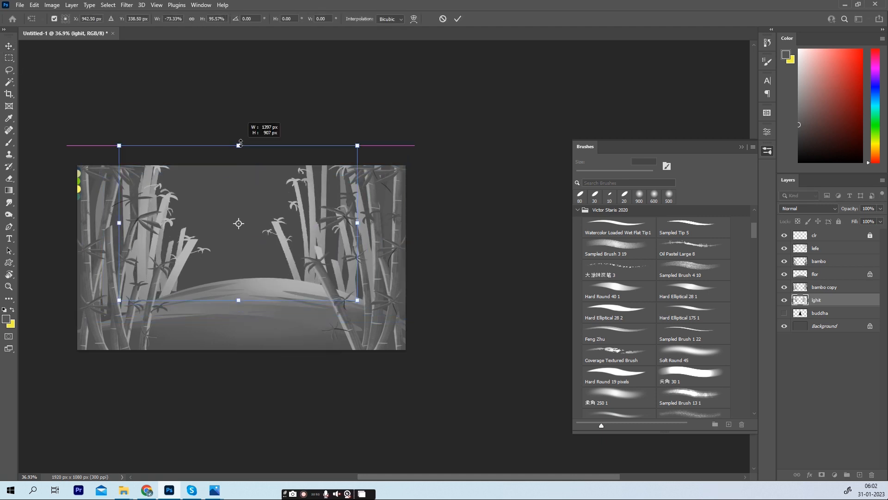
{"action": "left_click_drag", "start_coordinate": [358, 223], "coordinate": [363, 223]}
{"action": "left_click_drag", "start_coordinate": [241, 299], "coordinate": [245, 327]}
{"action": "left_click_drag", "start_coordinate": [119, 236], "coordinate": [139, 236]}
{"action": "left_click", "coordinate": [8, 46]}
Step: Brighten the lghit layer with Levels by setting the midtone input to 1.37
{"action": "scroll", "coordinate": [432, 240], "scroll_direction": "up", "scroll_amount": 3}
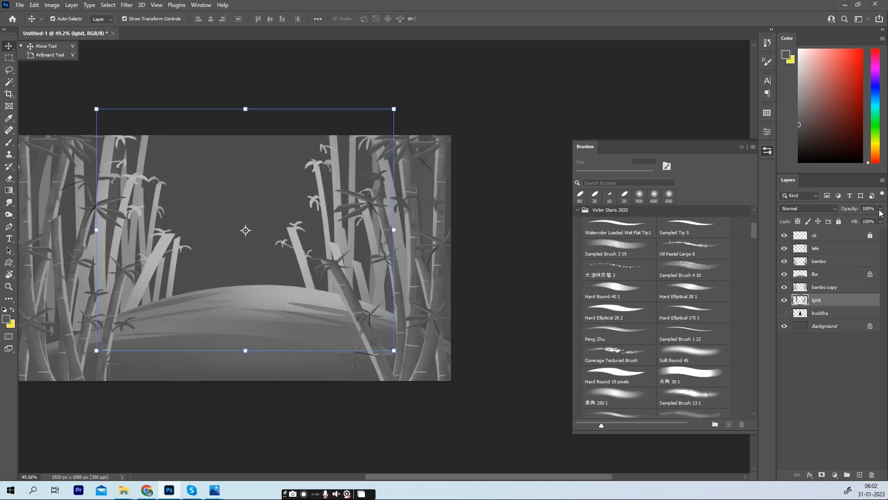
{"action": "key", "text": "ctrl+l"}
{"action": "left_click_drag", "start_coordinate": [636, 191], "coordinate": [622, 191]}
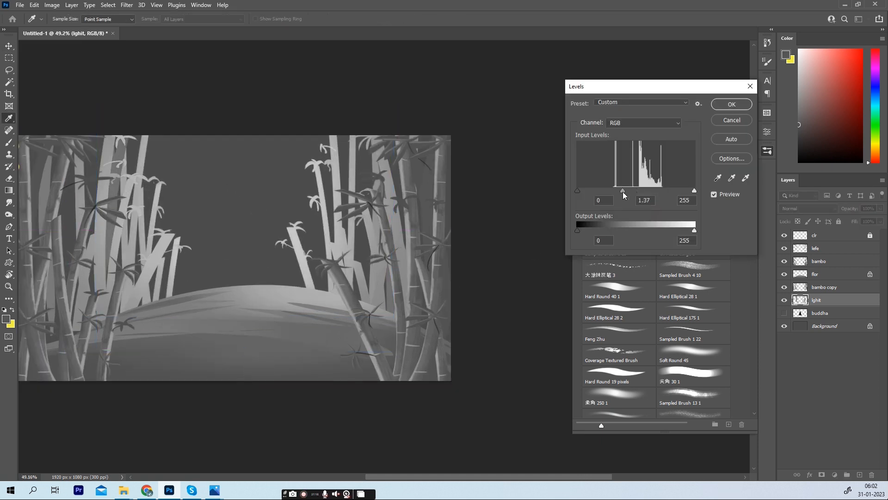
{"action": "key", "text": "Return"}
{"action": "scroll", "coordinate": [367, 183], "scroll_direction": "down", "scroll_amount": 3}
{"action": "scroll", "coordinate": [175, 334], "scroll_direction": "up", "scroll_amount": 3}
Step: Create a new layer directly above the bambo copy layer
{"action": "left_click", "coordinate": [365, 333]}
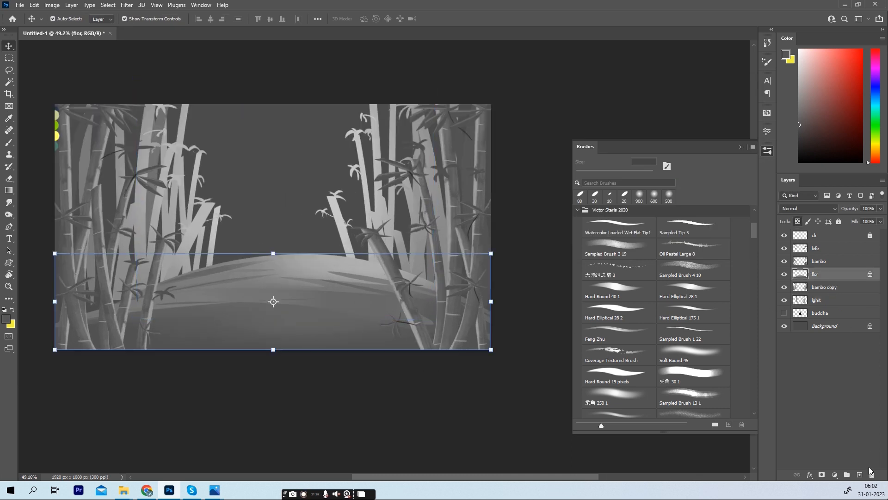
{"action": "left_click", "coordinate": [833, 287]}
{"action": "left_click", "coordinate": [859, 475]}
Step: Paint light grey mist behind the mound with the 柔角 250 1 soft brush, enlarging it to 600 px
{"action": "key", "text": "b"}
{"action": "left_click", "coordinate": [622, 397]}
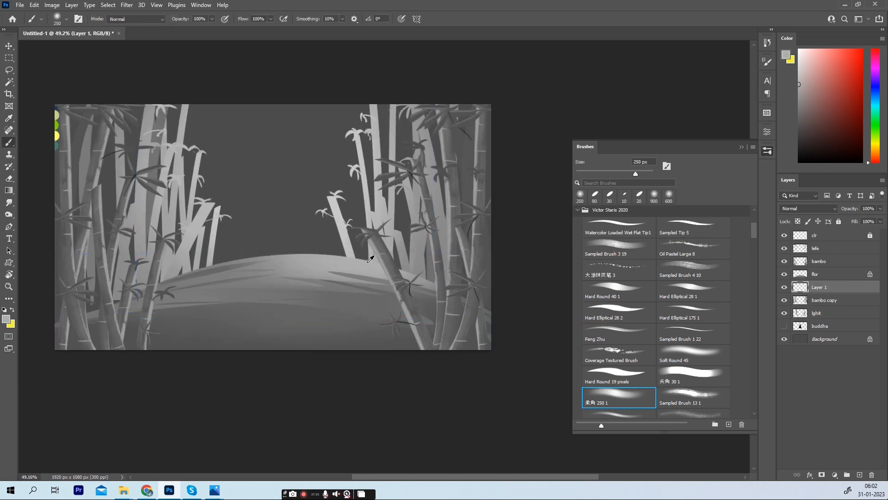
{"action": "key", "text": "bracketright"}
{"action": "left_click_drag", "start_coordinate": [383, 295], "coordinate": [153, 296]}
{"action": "key", "text": "bracketright"}
{"action": "key", "text": "bracketright"}
{"action": "left_click_drag", "start_coordinate": [209, 305], "coordinate": [266, 308]}
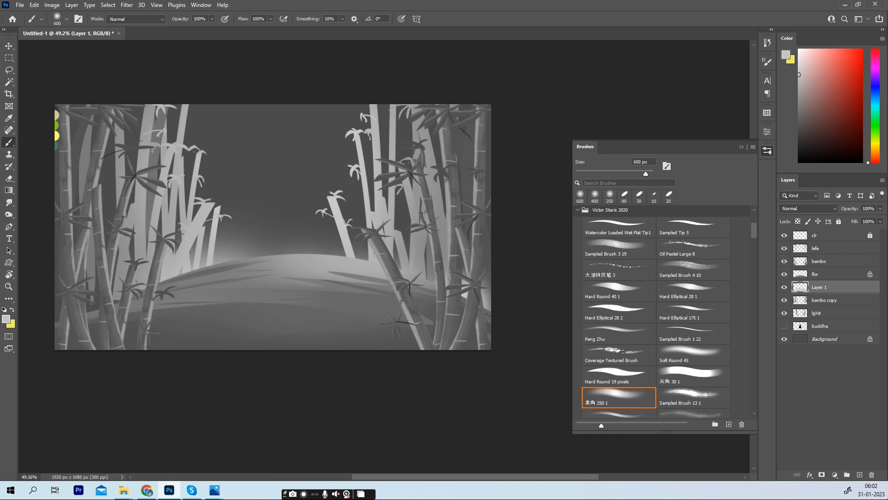
Step: Paint a soft light grey glow between the bamboo clusters with a 900 px brush and unlock the Background layer
{"action": "left_click", "coordinate": [784, 313]}
{"action": "left_click", "coordinate": [783, 313]}
{"action": "left_click", "coordinate": [839, 315]}
{"action": "key", "text": "bracketright"}
{"action": "key", "text": "bracketright"}
{"action": "key", "text": "bracketright"}
{"action": "left_click", "coordinate": [273, 178]}
{"action": "key", "text": "ctrl+z"}
{"action": "left_click", "coordinate": [273, 181]}
{"action": "key", "text": "ctrl+z"}
{"action": "left_click", "coordinate": [281, 181]}
{"action": "key", "text": "ctrl+z"}
{"action": "left_click", "coordinate": [272, 182]}
{"action": "left_click", "coordinate": [869, 342]}
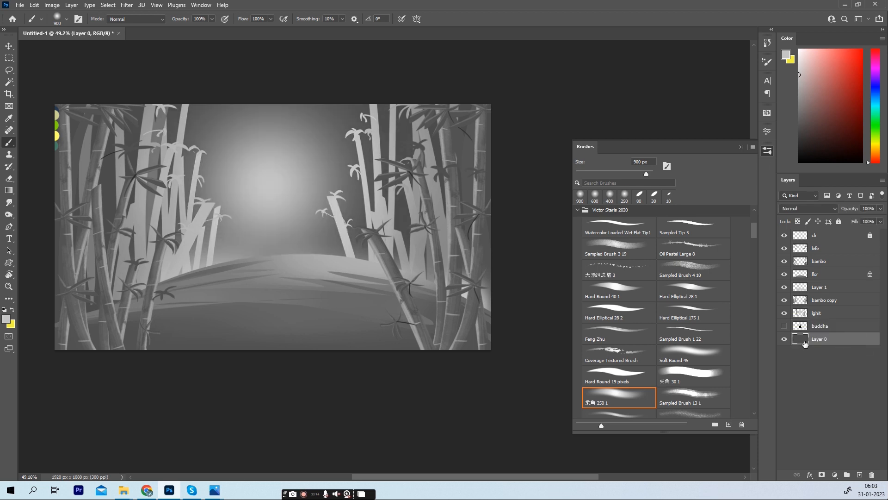
{"action": "key", "text": "ctrl+l"}
{"action": "key", "text": "Escape"}
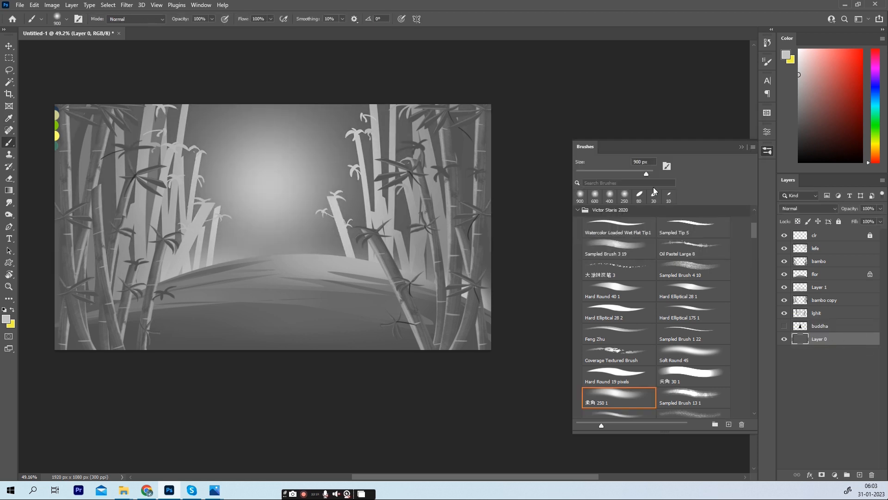
{"action": "left_click", "coordinate": [9, 57]}
{"action": "scroll", "coordinate": [198, 376], "scroll_direction": "up", "scroll_amount": 2}
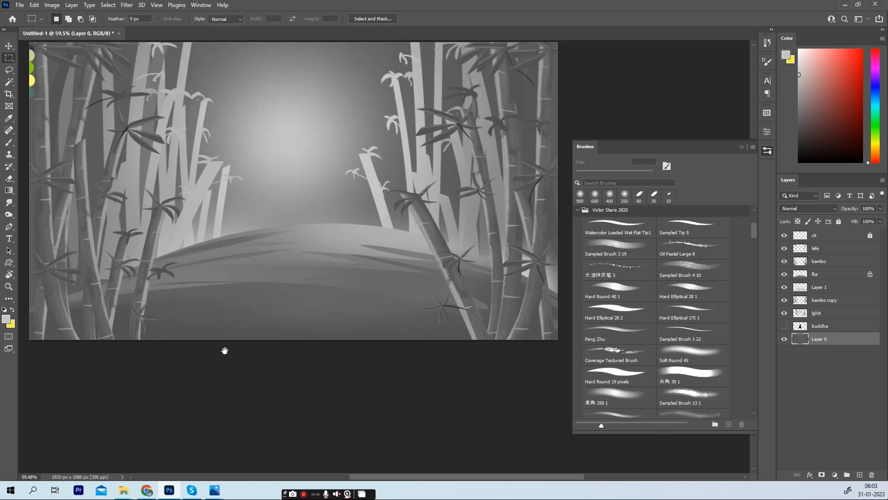
{"action": "left_click_drag", "start_coordinate": [226, 349], "coordinate": [231, 309]}
{"action": "left_click_drag", "start_coordinate": [175, 263], "coordinate": [207, 289]}
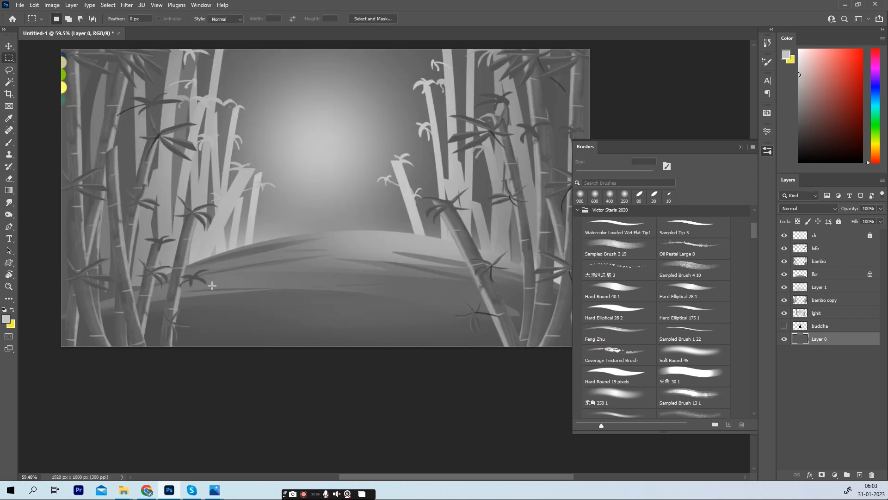
Step: Check the bambo layer's contribution by toggling its visibility, and merge it with the lefe layer
{"action": "left_click", "coordinate": [784, 262]}
{"action": "left_click", "coordinate": [784, 262]}
{"action": "left_click", "coordinate": [822, 262]}
{"action": "left_click", "coordinate": [827, 252], "text": "shift"}
{"action": "key", "text": "ctrl+e"}
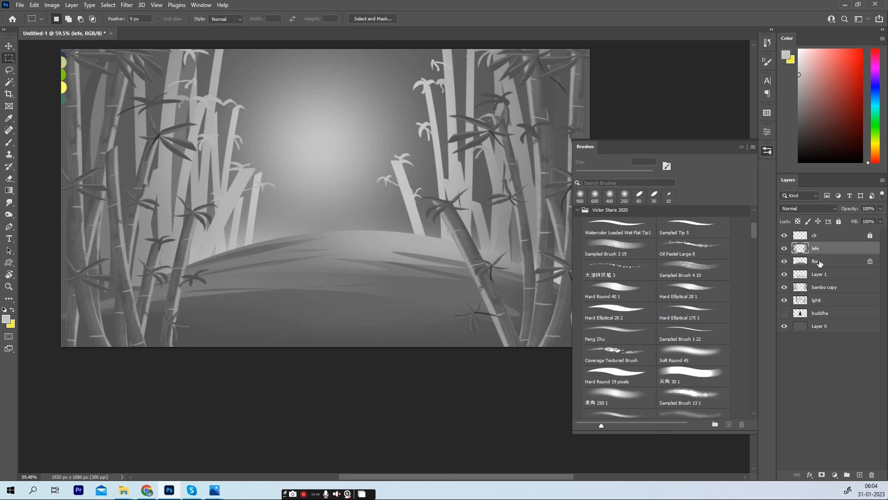
Step: Darken the merged lefe layer with Levels by setting the shadow input to 33
{"action": "key", "text": "ctrl+l"}
{"action": "left_click_drag", "start_coordinate": [578, 190], "coordinate": [593, 190]}
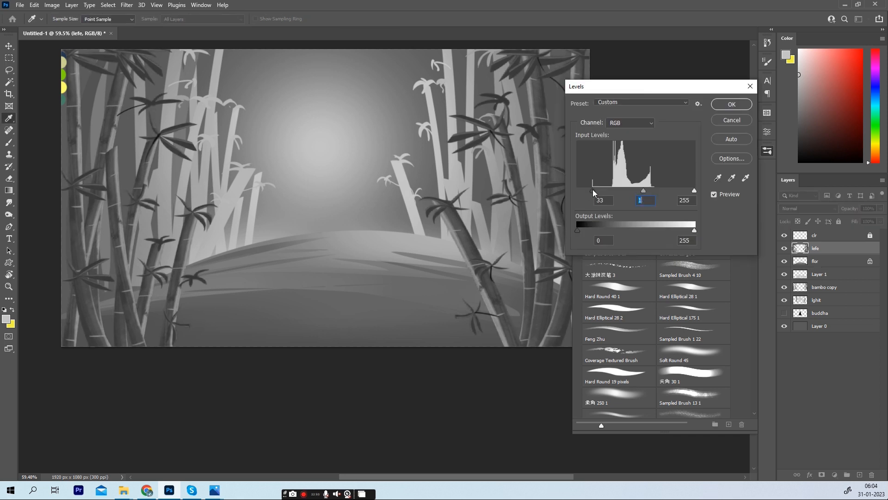
{"action": "key", "text": "Return"}
Step: Duplicate the lefe layer and move the copy down so its bamboo stands lower in front of the mound
{"action": "left_click", "coordinate": [8, 46]}
{"action": "scroll", "coordinate": [207, 182], "scroll_direction": "down", "scroll_amount": 3}
{"action": "left_click", "coordinate": [477, 205]}
{"action": "left_click", "coordinate": [482, 273]}
{"action": "left_click", "coordinate": [832, 251]}
{"action": "key", "text": "ctrl+j"}
{"action": "left_click_drag", "start_coordinate": [478, 273], "coordinate": [401, 420]}
{"action": "left_click_drag", "start_coordinate": [218, 201], "coordinate": [219, 234]}
{"action": "key", "text": "ctrl+z"}
Step: Adjust the placement of the lowered bamboo on both sides of the mound and merge the copy with the original lefe layer
{"action": "left_click_drag", "start_coordinate": [288, 264], "coordinate": [342, 212]}
{"action": "left_click_drag", "start_coordinate": [271, 182], "coordinate": [271, 248]}
{"action": "left_click_drag", "start_coordinate": [323, 327], "coordinate": [396, 305]}
{"action": "left_click_drag", "start_coordinate": [456, 331], "coordinate": [444, 315]}
{"action": "left_click_drag", "start_coordinate": [197, 315], "coordinate": [171, 314]}
{"action": "left_click_drag", "start_coordinate": [414, 271], "coordinate": [408, 273]}
{"action": "right_click", "coordinate": [309, 234]}
{"action": "left_click", "coordinate": [10, 59]}
{"action": "scroll", "coordinate": [296, 198], "scroll_direction": "down", "scroll_amount": 4}
{"action": "scroll", "coordinate": [296, 198], "scroll_direction": "up", "scroll_amount": 5}
{"action": "left_click", "coordinate": [827, 262], "text": "shift"}
{"action": "key", "text": "ctrl+e"}
Step: Tint the foreground bamboo with a new layer clipped to lefe copy, filled with the dark navy swatch and blended as Overlay
{"action": "left_click", "coordinate": [860, 474]}
{"action": "key", "text": "i"}
{"action": "left_click", "coordinate": [61, 99]}
{"action": "key", "text": "m"}
{"action": "key", "text": "alt+BackSpace"}
{"action": "left_click", "coordinate": [803, 208]}
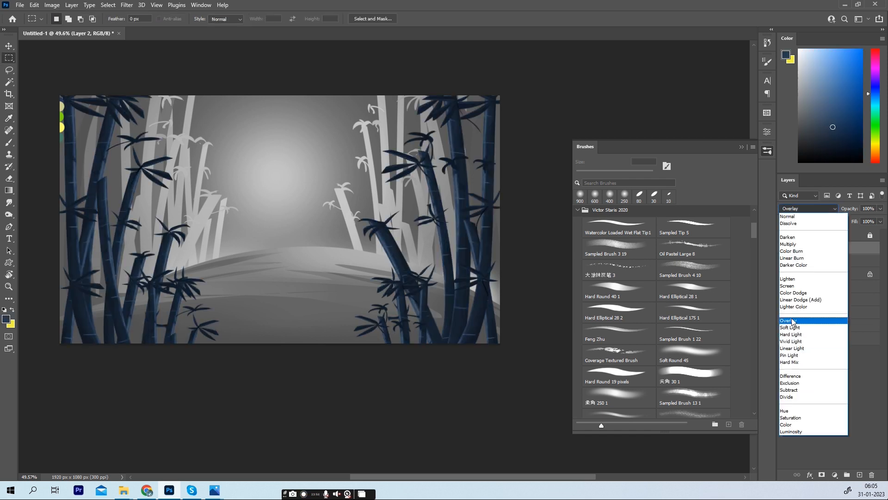
{"action": "left_click", "coordinate": [792, 320]}
Step: Colour the mound with a new layer clipped to flor, filled with the bright green swatch and blended as Overlay
{"action": "left_click", "coordinate": [802, 277]}
{"action": "key", "text": "i"}
{"action": "left_click", "coordinate": [62, 115]}
{"action": "key", "text": "alt+BackSpace"}
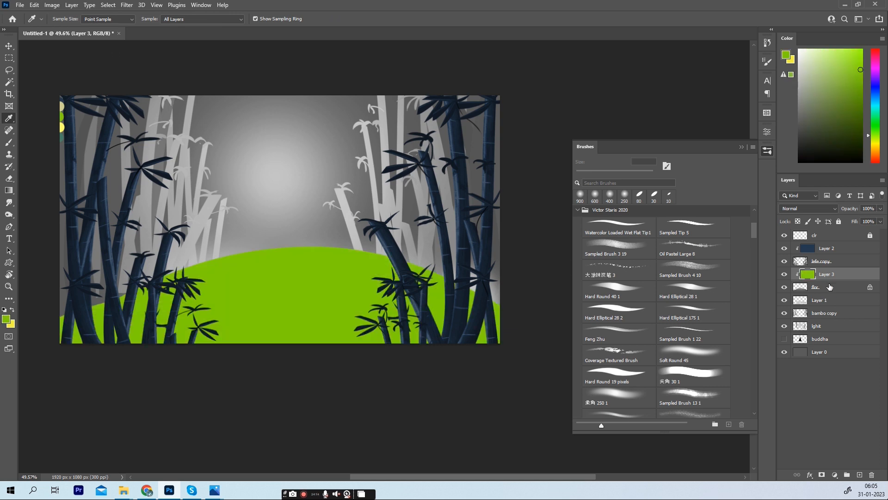
{"action": "left_click", "coordinate": [809, 208]}
{"action": "left_click", "coordinate": [796, 324]}
Step: Darken the lower mound on the flor layer and the bamboo bases on lefe copy with a 700 px Burn brush at 35% exposure
{"action": "left_click", "coordinate": [827, 289]}
{"action": "key", "text": "b"}
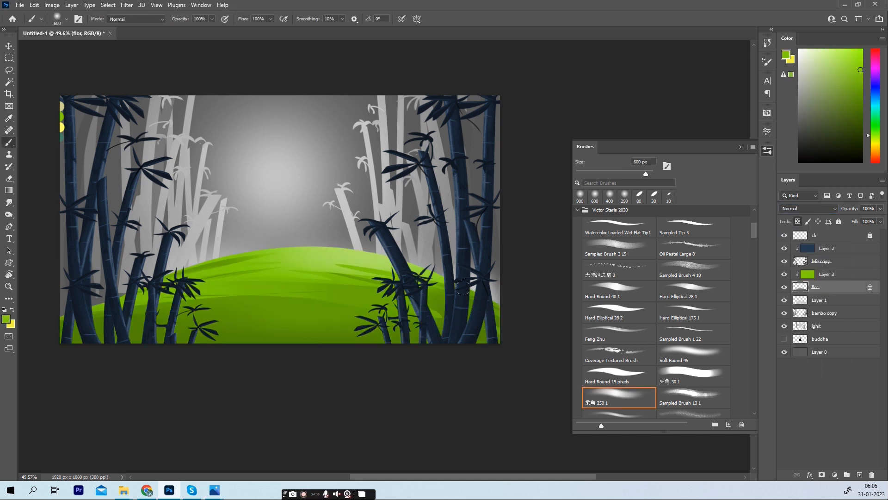
{"action": "key", "text": "o"}
{"action": "key", "text": "bracketright"}
{"action": "key", "text": "bracketright"}
{"action": "key", "text": "bracketright"}
{"action": "key", "text": "bracketright"}
{"action": "mouse_move", "coordinate": [451, 321]}
{"action": "left_mouse_down"}
{"action": "mouse_move", "coordinate": [162, 319]}
{"action": "mouse_move", "coordinate": [423, 302]}
{"action": "mouse_move", "coordinate": [382, 317]}
{"action": "left_mouse_up"}
{"action": "left_click", "coordinate": [830, 262]}
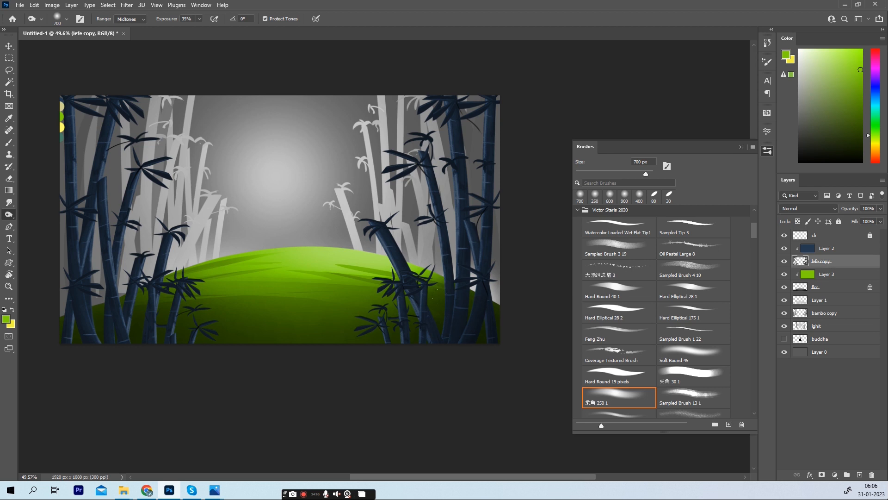
{"action": "left_click_drag", "start_coordinate": [334, 342], "coordinate": [278, 342]}
{"action": "left_click", "coordinate": [826, 286]}
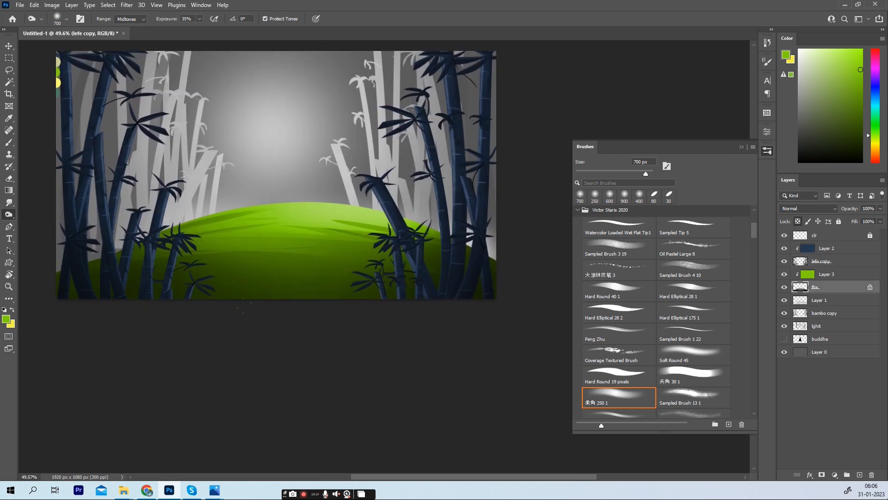
{"action": "left_click_drag", "start_coordinate": [261, 186], "coordinate": [274, 240]}
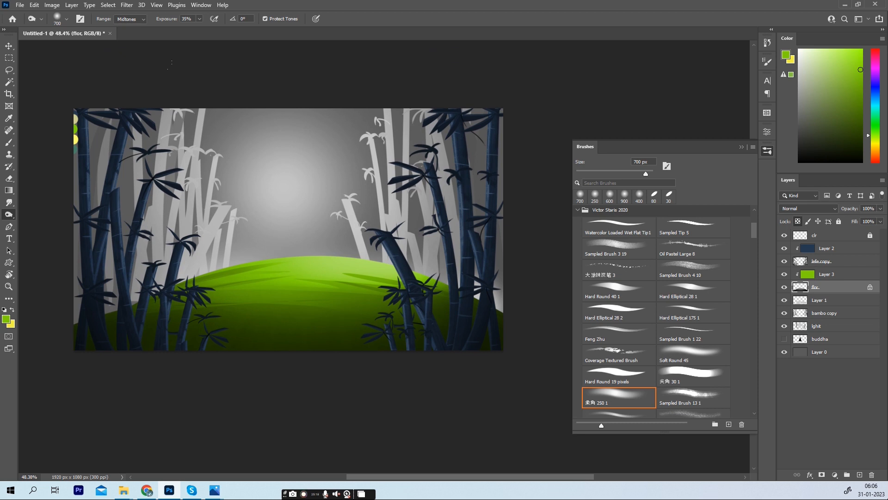
Step: Duplicate the lefe copy layer and place the duplicate above Layer 2, keeping Layer 2 clipped to lefe copy
{"action": "left_click", "coordinate": [831, 265]}
{"action": "key", "text": "ctrl+j"}
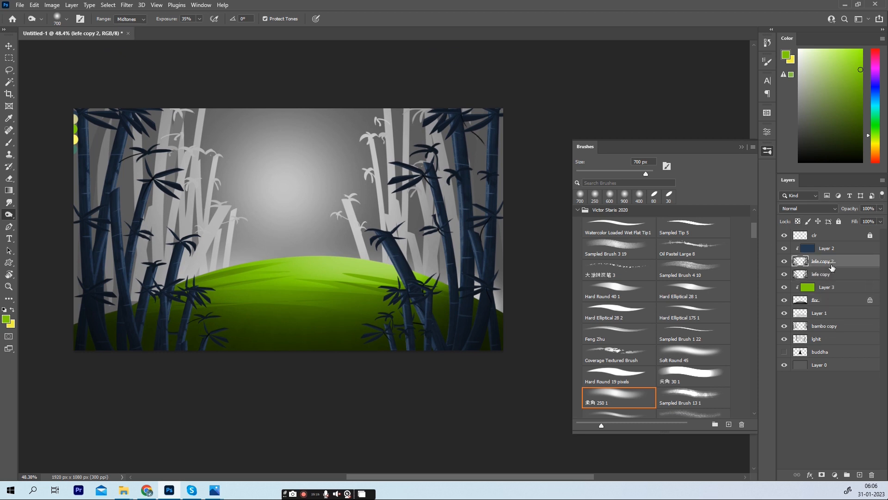
{"action": "left_click_drag", "start_coordinate": [831, 264], "coordinate": [829, 243]}
{"action": "left_click", "coordinate": [806, 266], "text": "alt"}
{"action": "scroll", "coordinate": [785, 251], "scroll_direction": "up", "scroll_amount": 1}
{"action": "left_click", "coordinate": [784, 248]}
{"action": "left_click", "coordinate": [784, 248]}
Step: Scale the lefe copy 2 layer to 99% and move it below the lefe copy layer
{"action": "key", "text": "ctrl+t"}
{"action": "left_click_drag", "start_coordinate": [535, 268], "coordinate": [535, 269]}
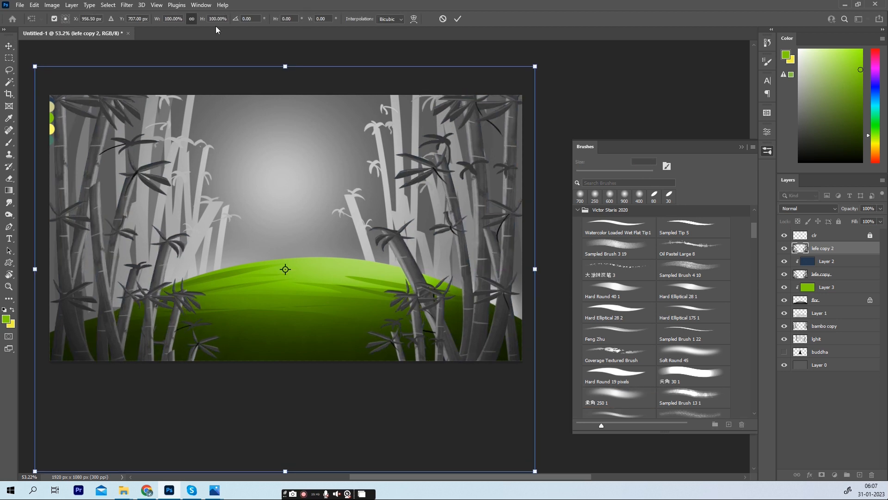
{"action": "type", "text": "99"}
{"action": "key", "text": "Return"}
{"action": "left_click_drag", "start_coordinate": [833, 248], "coordinate": [832, 282]}
Step: Add a new layer clipped to lefe copy 2 and fill it with the pale beige swatch as rim light
{"action": "left_click", "coordinate": [859, 474]}
{"action": "left_click", "coordinate": [820, 279], "text": "alt"}
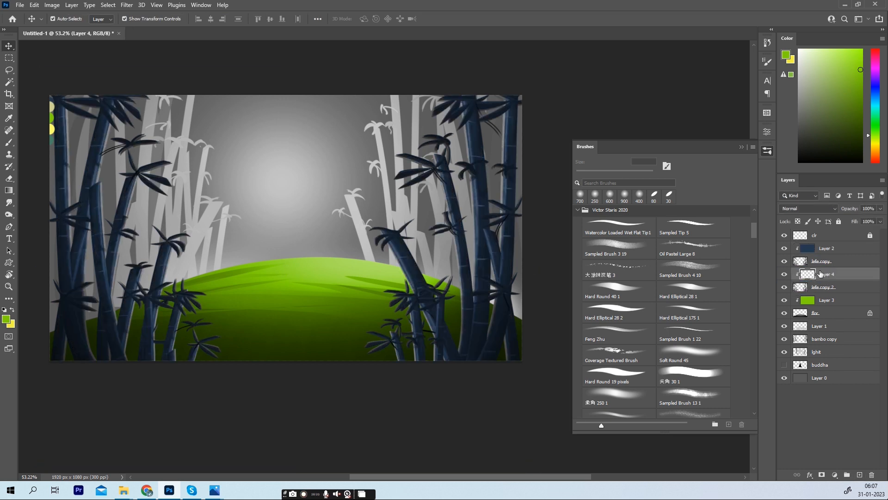
{"action": "key", "text": "i"}
{"action": "left_click", "coordinate": [50, 107]}
{"action": "key", "text": "alt+BackSpace"}
{"action": "left_click", "coordinate": [52, 107]}
{"action": "key", "text": "alt+BackSpace"}
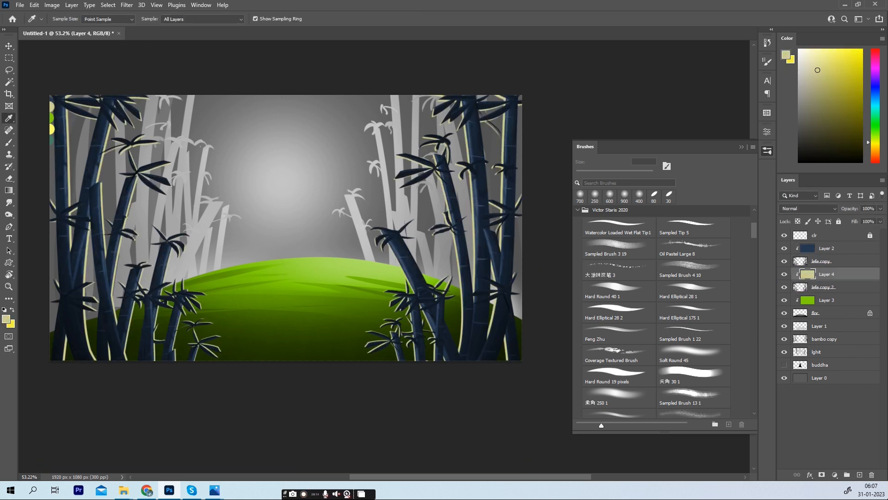
Step: Fine-tune the bamboo's rim light by scaling the lefe copy 2 layer to 100.10%
{"action": "key", "text": "m"}
{"action": "scroll", "coordinate": [286, 186], "scroll_direction": "down", "scroll_amount": 3}
{"action": "scroll", "coordinate": [351, 207], "scroll_direction": "up", "scroll_amount": 3}
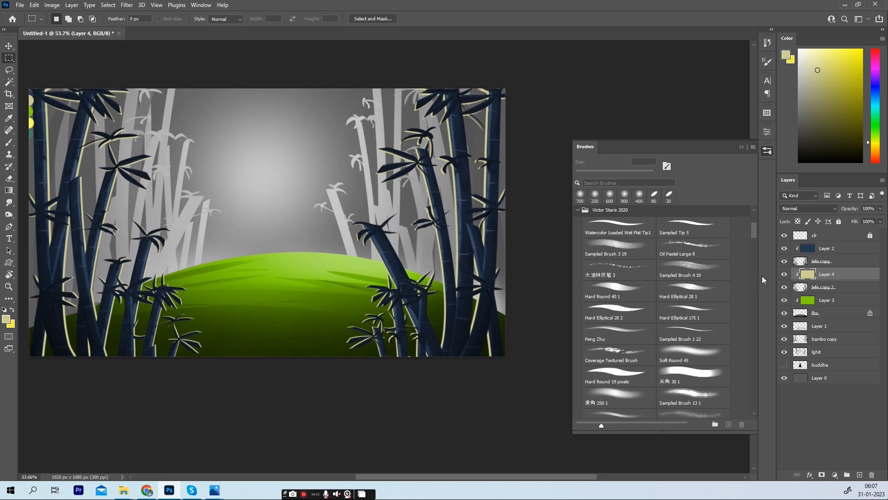
{"action": "scroll", "coordinate": [505, 295], "scroll_direction": "down", "scroll_amount": 3}
{"action": "scroll", "coordinate": [505, 294], "scroll_direction": "up", "scroll_amount": 2}
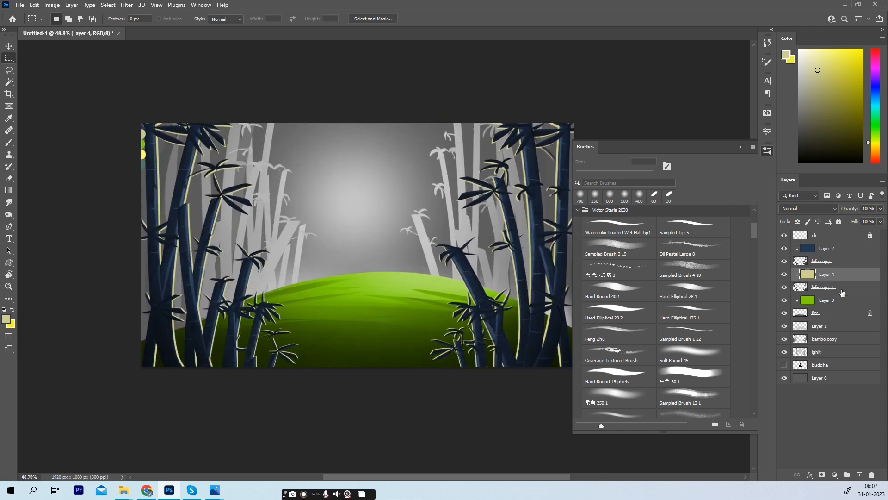
{"action": "left_click", "coordinate": [847, 287]}
{"action": "left_click", "coordinate": [9, 46]}
{"action": "key", "text": "ctrl+t"}
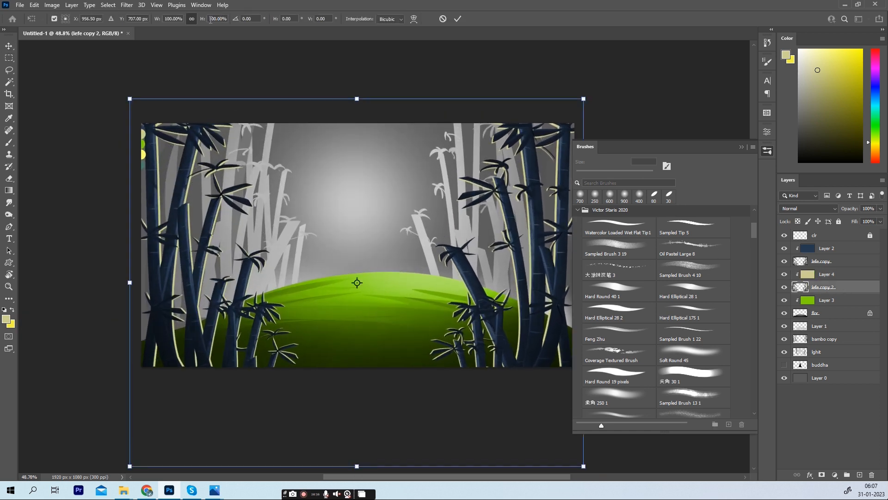
{"action": "double_click", "coordinate": [218, 18]}
{"action": "type", "text": "101"}
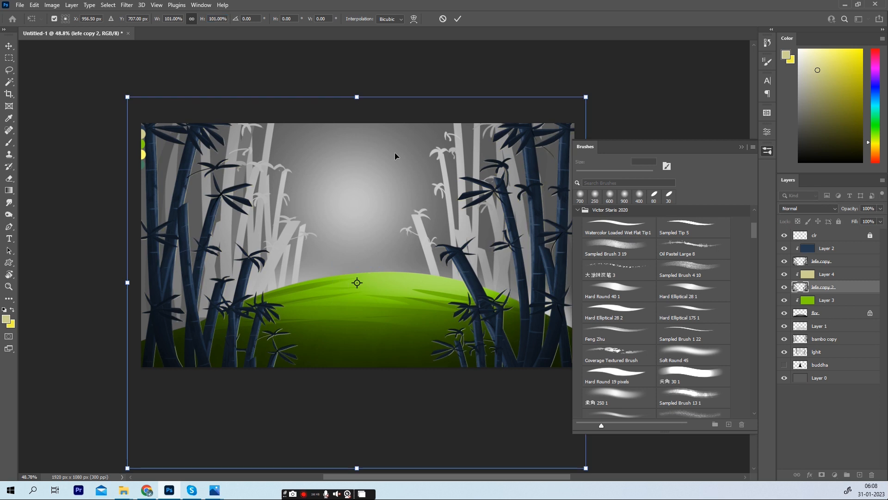
{"action": "type", "text": "100"}
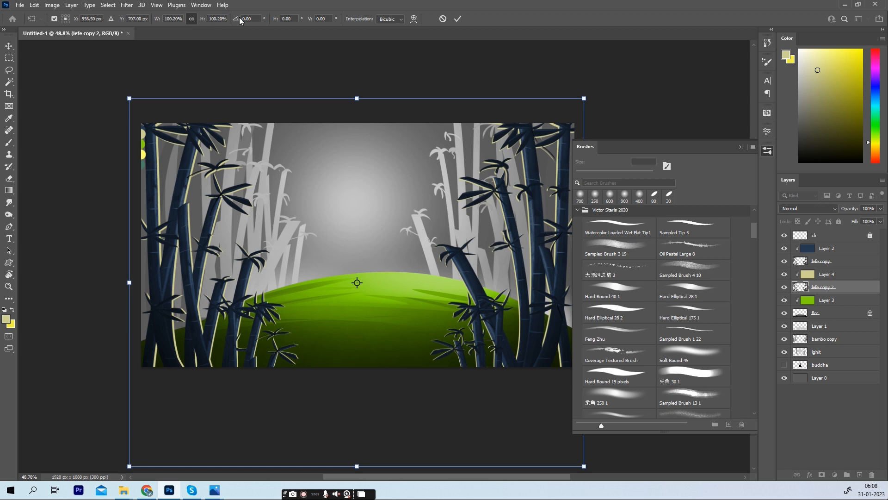
{"action": "left_click_drag", "start_coordinate": [202, 22], "coordinate": [201, 22]}
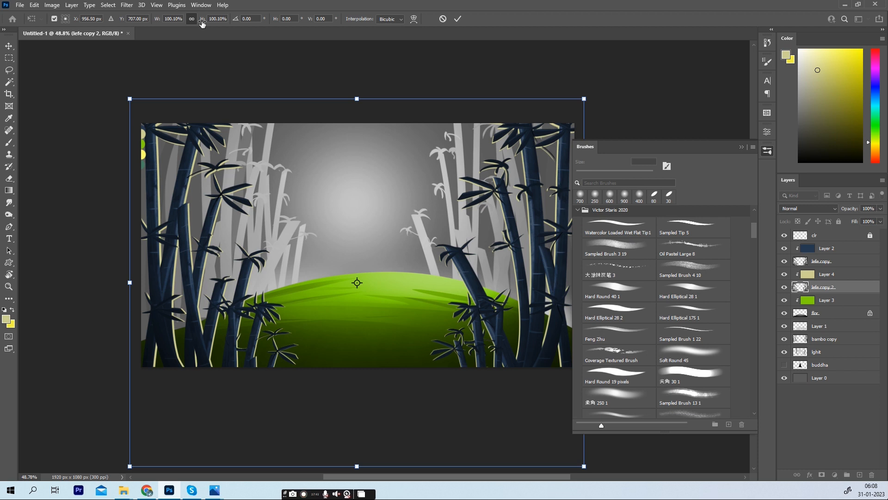
{"action": "key", "text": "m"}
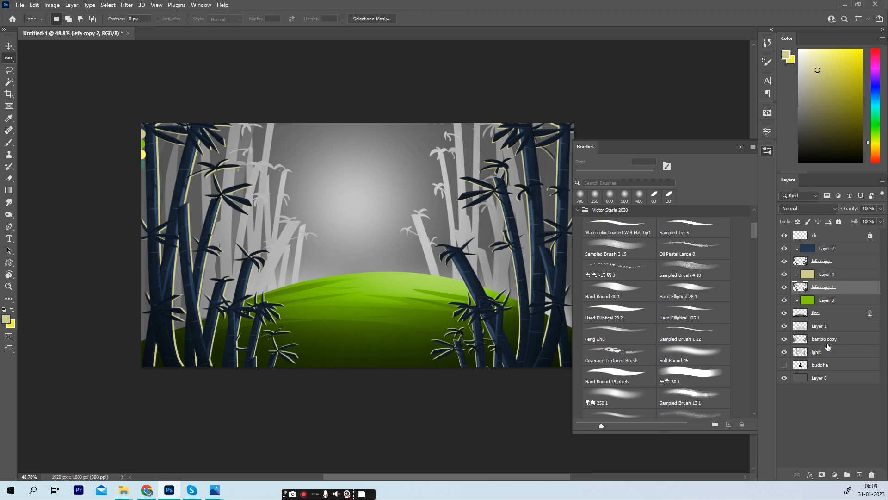
Step: Add a new layer clipped to bambo copy and fill it with the yellow swatch
{"action": "left_click", "coordinate": [827, 344]}
{"action": "key", "text": "ctrl+shift+alt+n"}
{"action": "key", "text": "ctrl+alt+g"}
{"action": "key", "text": "i"}
{"action": "left_click", "coordinate": [142, 155]}
{"action": "key", "text": "alt+BackSpace"}
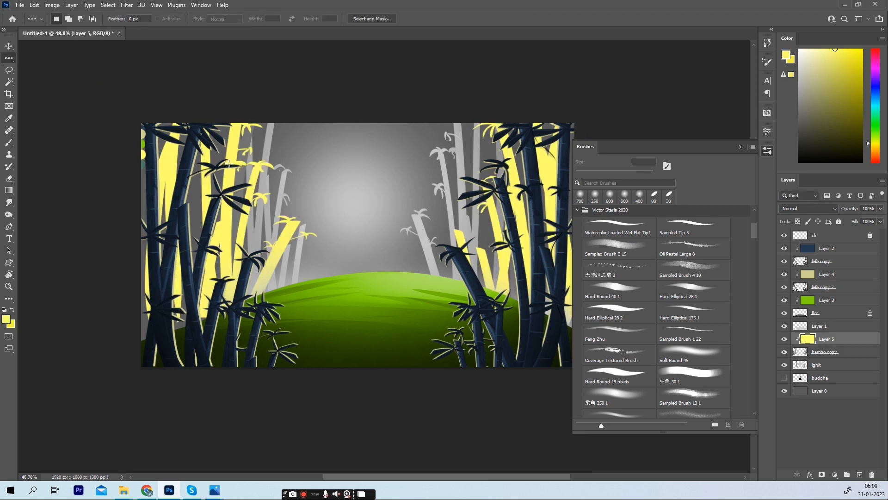
Step: Paint the teal swatch colour over the outer midground bamboo on both sides with the 600 px soft brush on Layer 5
{"action": "scroll", "coordinate": [217, 165], "scroll_direction": "up", "scroll_amount": 3}
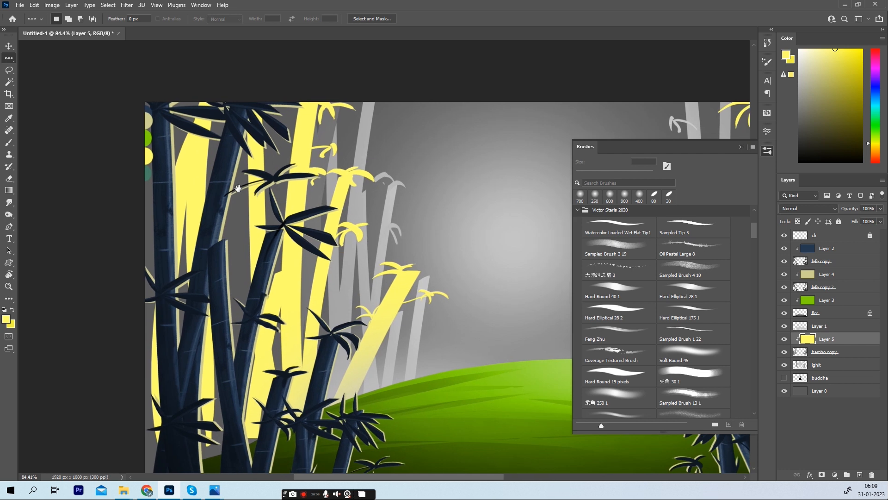
{"action": "key", "text": "b"}
{"action": "scroll", "coordinate": [151, 173], "scroll_direction": "down", "scroll_amount": 2}
{"action": "left_click", "coordinate": [131, 165], "text": "alt"}
{"action": "mouse_move", "coordinate": [139, 153]}
{"action": "left_mouse_down"}
{"action": "mouse_move", "coordinate": [165, 222]}
{"action": "mouse_move", "coordinate": [178, 319]}
{"action": "mouse_move", "coordinate": [99, 321]}
{"action": "left_mouse_up"}
{"action": "mouse_move", "coordinate": [521, 153]}
{"action": "left_mouse_down"}
{"action": "mouse_move", "coordinate": [511, 273]}
{"action": "mouse_move", "coordinate": [492, 305]}
{"action": "left_mouse_up"}
{"action": "scroll", "coordinate": [392, 286], "scroll_direction": "down", "scroll_amount": 2}
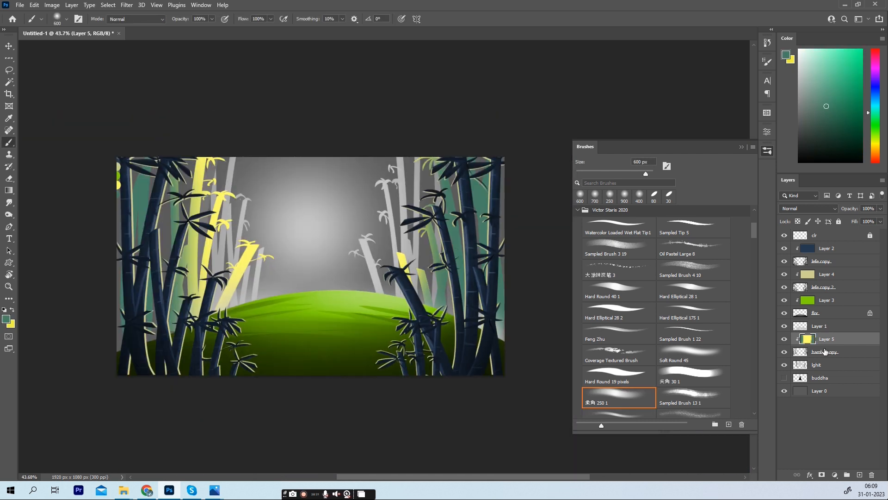
Step: Set the blend mode of Layer 5 above the bambo copy layer to Overlay
{"action": "left_click", "coordinate": [830, 353]}
{"action": "left_click", "coordinate": [9, 215]}
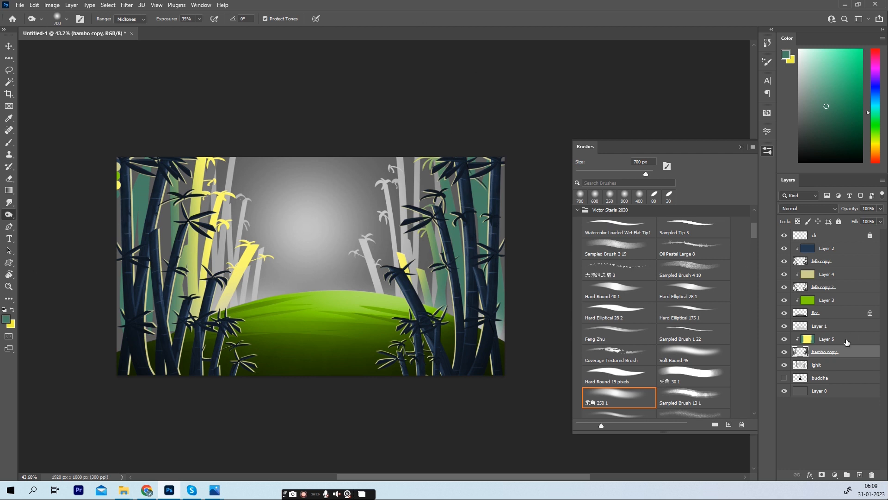
{"action": "left_click", "coordinate": [852, 337]}
{"action": "left_click", "coordinate": [809, 208]}
{"action": "left_click", "coordinate": [795, 323]}
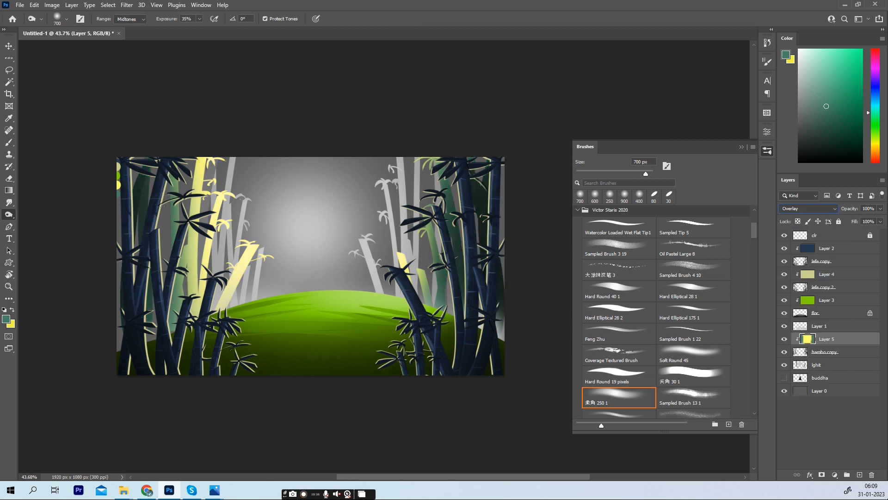
Step: Paint the bright green swatch colour over the inner midground bamboo on Layer 5 with the 600 px soft brush
{"action": "key", "text": "v"}
{"action": "scroll", "coordinate": [125, 240], "scroll_direction": "up", "scroll_amount": 4}
{"action": "scroll", "coordinate": [125, 240], "scroll_direction": "down", "scroll_amount": 1}
{"action": "key", "text": "i"}
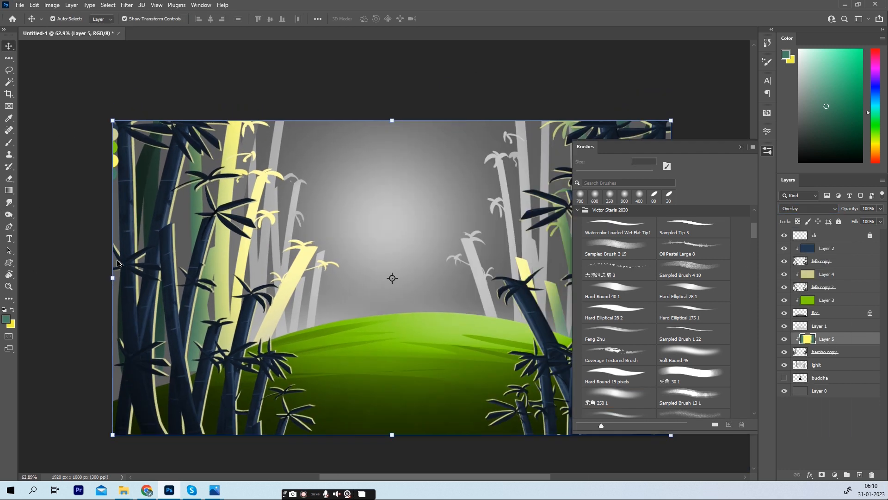
{"action": "left_click", "coordinate": [114, 148]}
{"action": "key", "text": "b"}
{"action": "left_click_drag", "start_coordinate": [301, 277], "coordinate": [241, 176]}
{"action": "left_click_drag", "start_coordinate": [324, 223], "coordinate": [237, 245]}
{"action": "left_click_drag", "start_coordinate": [468, 259], "coordinate": [481, 333]}
Step: Tint the distant bamboo and glow with a new Overlay layer clipped to lghit and filled with the yellow swatch
{"action": "left_click", "coordinate": [29, 184], "text": "alt"}
{"action": "scroll", "coordinate": [237, 248], "scroll_direction": "down", "scroll_amount": 3}
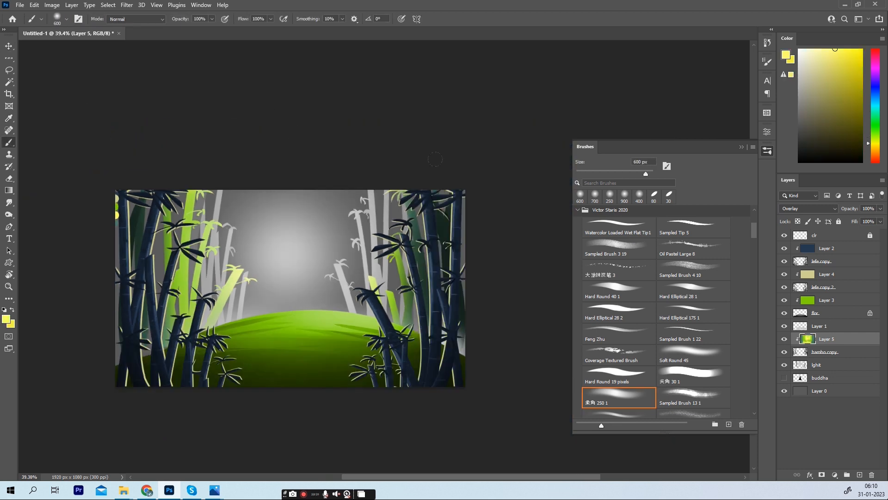
{"action": "left_click", "coordinate": [768, 147]}
{"action": "scroll", "coordinate": [239, 262], "scroll_direction": "up", "scroll_amount": 3}
{"action": "left_click", "coordinate": [838, 365]}
{"action": "left_click", "coordinate": [859, 474]}
{"action": "left_click", "coordinate": [810, 370], "text": "alt"}
{"action": "left_click", "coordinate": [806, 209]}
{"action": "left_click", "coordinate": [799, 319]}
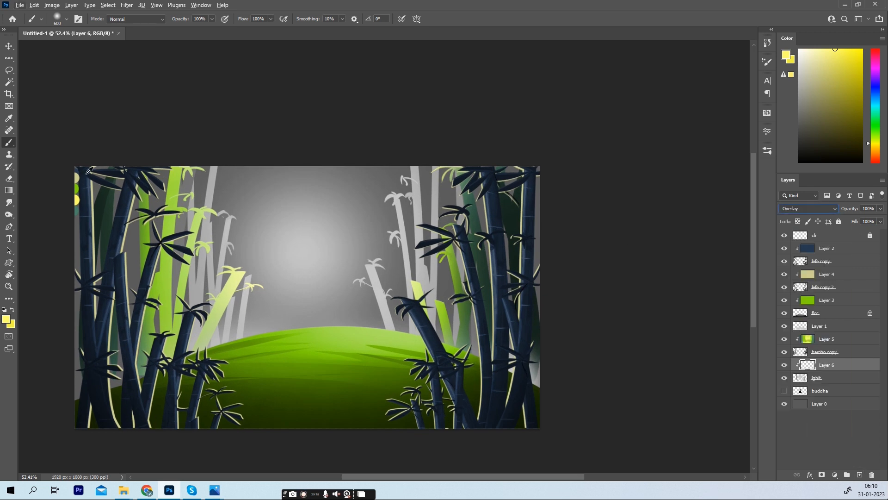
{"action": "key", "text": "alt+BackSpace"}
{"action": "scroll", "coordinate": [688, 299], "scroll_direction": "down", "scroll_amount": 1}
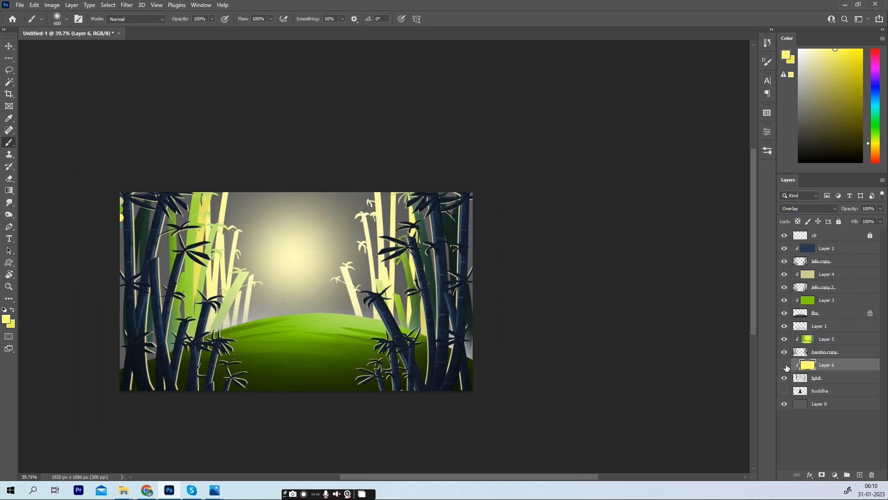
{"action": "scroll", "coordinate": [688, 299], "scroll_direction": "up", "scroll_amount": 1}
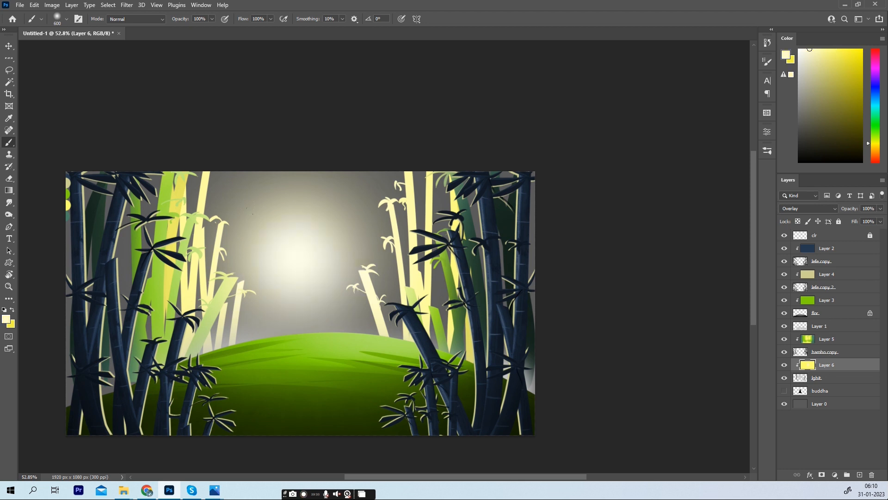
Step: Add a new layer above Layer 0, fill it with saturated yellow and set its blend mode to Overlay
{"action": "left_click", "coordinate": [807, 404]}
{"action": "key", "text": "ctrl+shift+alt+n"}
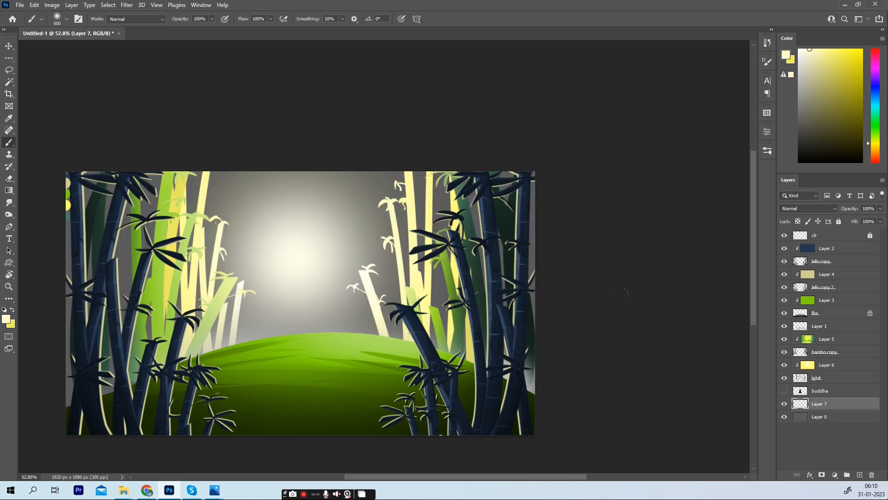
{"action": "left_click", "coordinate": [862, 48]}
{"action": "key", "text": "alt+BackSpace"}
{"action": "left_click", "coordinate": [808, 208]}
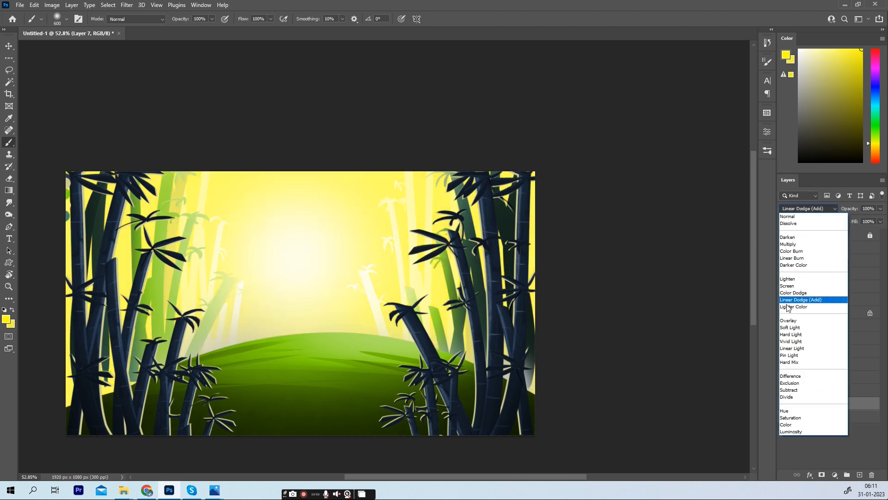
{"action": "left_click", "coordinate": [808, 324]}
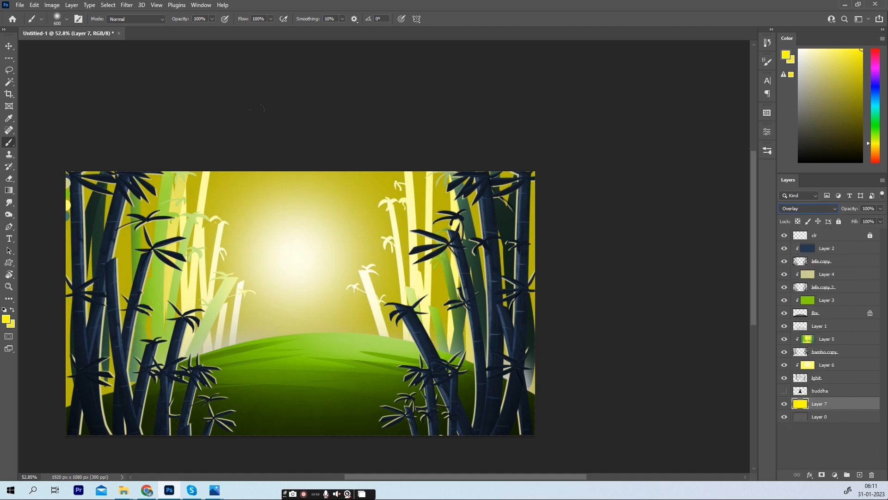
Step: Select Layer 0, hide Layer 7 and the lghit layer, and sample the dark grey of the bare background
{"action": "left_click", "coordinate": [821, 417]}
{"action": "left_click", "coordinate": [784, 403]}
{"action": "key", "text": "i"}
{"action": "left_click", "coordinate": [363, 198]}
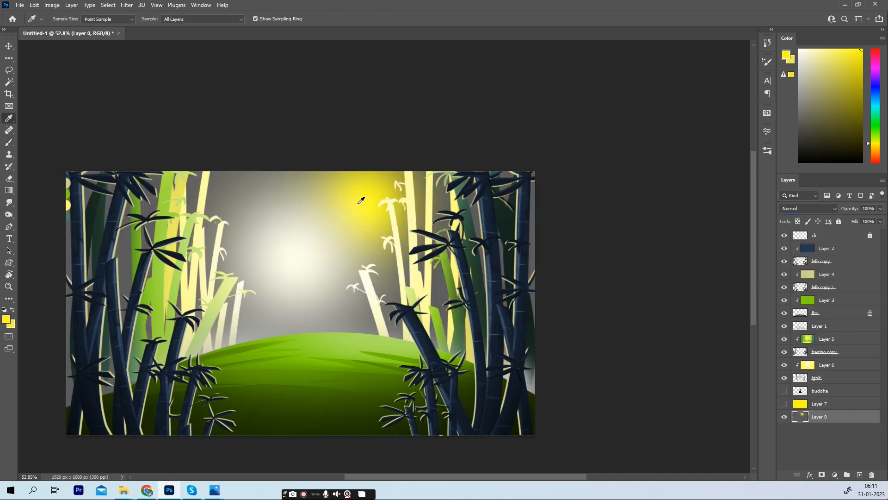
{"action": "left_click", "coordinate": [382, 224]}
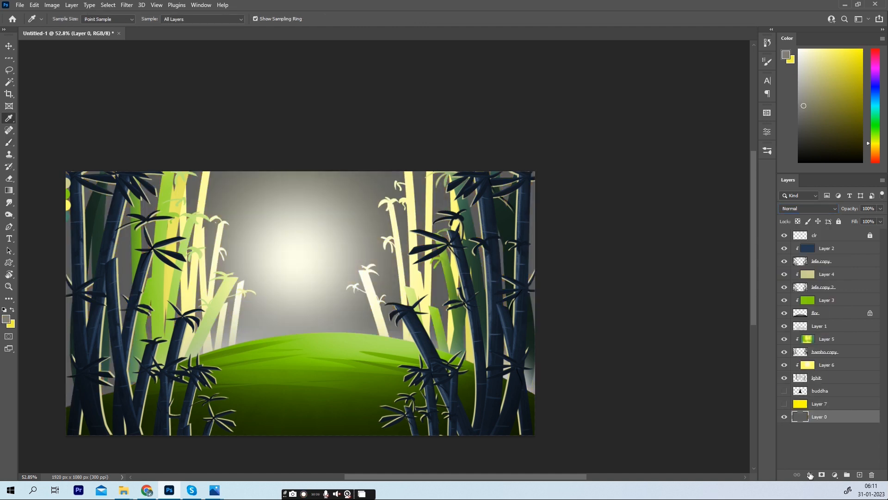
{"action": "left_click", "coordinate": [784, 378]}
{"action": "left_click", "coordinate": [360, 319]}
Step: Show Layer 7 and the lghit layer again, and briefly preview the buddha layer against the coloured scene
{"action": "left_click", "coordinate": [784, 404]}
{"action": "left_click", "coordinate": [784, 390]}
{"action": "left_click", "coordinate": [784, 390]}
{"action": "left_click", "coordinate": [785, 390]}
{"action": "left_click", "coordinate": [784, 377]}
{"action": "left_click", "coordinate": [784, 391]}
{"action": "key", "text": "b"}
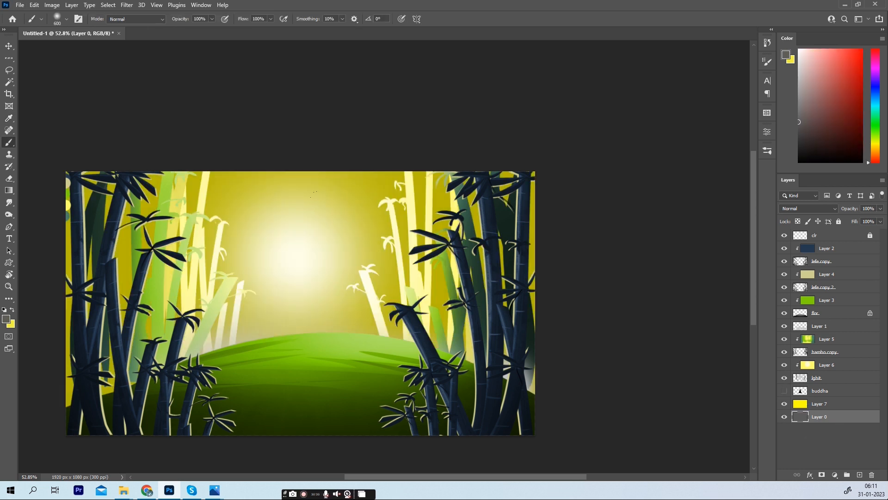
Step: Enlarge the soft brush to 900 px and paint sampled dark teal down both side edges of Layer 7
{"action": "left_click", "coordinate": [822, 402]}
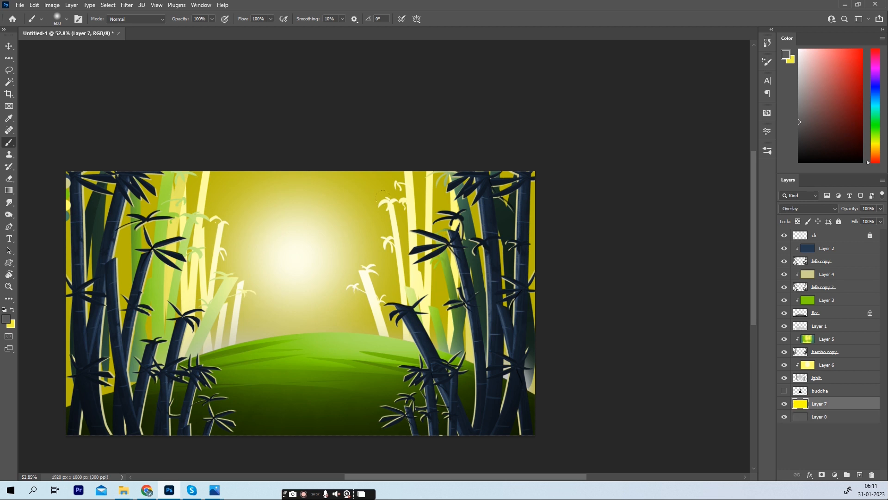
{"action": "left_click", "coordinate": [67, 216], "text": "alt"}
{"action": "mouse_move", "coordinate": [532, 175]}
{"action": "left_mouse_down"}
{"action": "mouse_move", "coordinate": [532, 241]}
{"action": "mouse_move", "coordinate": [70, 296]}
{"action": "mouse_move", "coordinate": [398, 139]}
{"action": "left_mouse_up"}
{"action": "scroll", "coordinate": [602, 160], "scroll_direction": "down", "scroll_amount": 4}
{"action": "key", "text": "bracketright"}
{"action": "key", "text": "bracketright"}
{"action": "key", "text": "bracketright"}
{"action": "left_click_drag", "start_coordinate": [544, 222], "coordinate": [532, 283]}
Step: Hide Layer 7 and the distant bamboo layers, and brush sampled grey over the existing glow on Layer 0
{"action": "left_click_drag", "start_coordinate": [785, 378], "coordinate": [785, 351]}
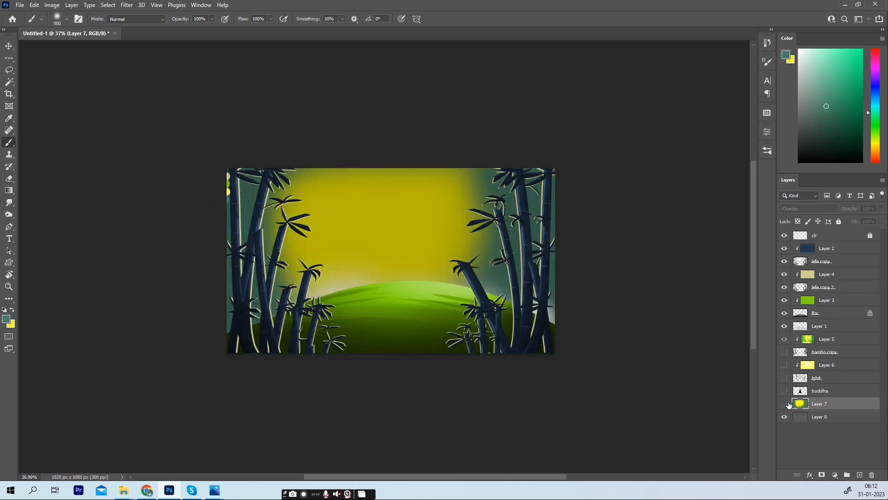
{"action": "left_click", "coordinate": [785, 403]}
{"action": "scroll", "coordinate": [437, 234], "scroll_direction": "up", "scroll_amount": 3}
{"action": "left_click", "coordinate": [831, 418]}
{"action": "left_click", "coordinate": [408, 200], "text": "alt"}
{"action": "mouse_move", "coordinate": [407, 200]}
{"action": "left_mouse_down"}
{"action": "mouse_move", "coordinate": [287, 194]}
{"action": "mouse_move", "coordinate": [500, 259]}
{"action": "left_mouse_up"}
Step: Stamp a new glow in progressively lighter greys at the centre of Layer 0 and show the hidden layers again
{"action": "left_click", "coordinate": [801, 95]}
{"action": "left_click", "coordinate": [354, 232]}
{"action": "left_click", "coordinate": [798, 74]}
{"action": "left_click", "coordinate": [397, 224]}
{"action": "left_click", "coordinate": [384, 224]}
{"action": "left_click", "coordinate": [785, 404]}
{"action": "left_click_drag", "start_coordinate": [786, 381], "coordinate": [785, 351]}
{"action": "scroll", "coordinate": [328, 325], "scroll_direction": "down", "scroll_amount": 3}
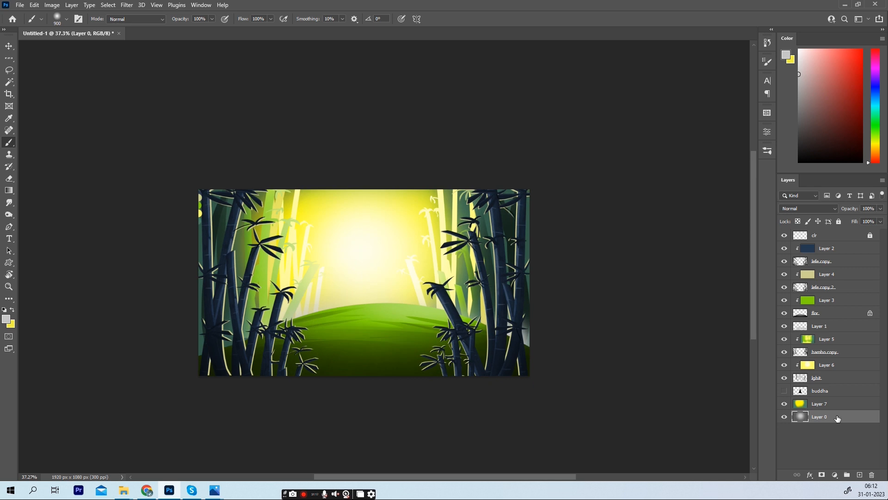
Step: Try darkening Layer 0 with Levels by lowering the output white level to 154
{"action": "key", "text": "ctrl+l"}
{"action": "left_click_drag", "start_coordinate": [694, 230], "coordinate": [648, 225]}
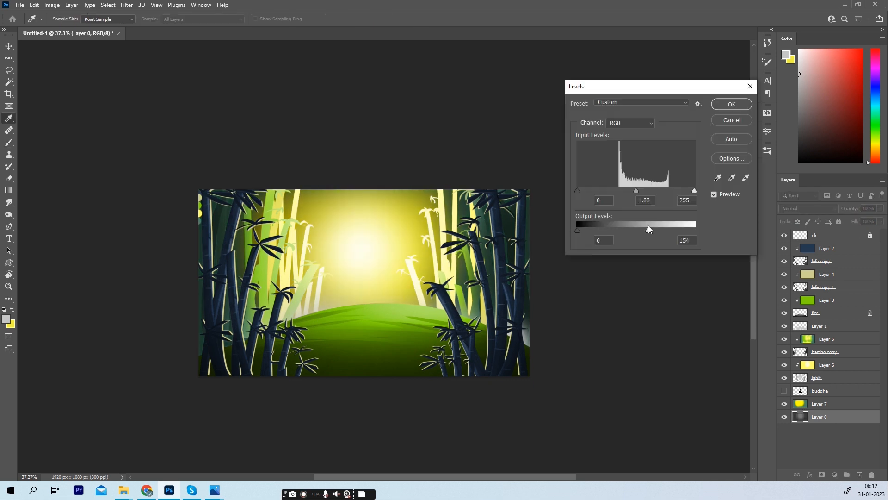
{"action": "key", "text": "Return"}
{"action": "key", "text": "ctrl+z"}
{"action": "key", "text": "ctrl+z"}
Step: Show Layer 7 and the distant bamboo layers again, and slightly reduce Layer 7's saturation
{"action": "scroll", "coordinate": [304, 245], "scroll_direction": "up", "scroll_amount": 1}
{"action": "left_click", "coordinate": [785, 405]}
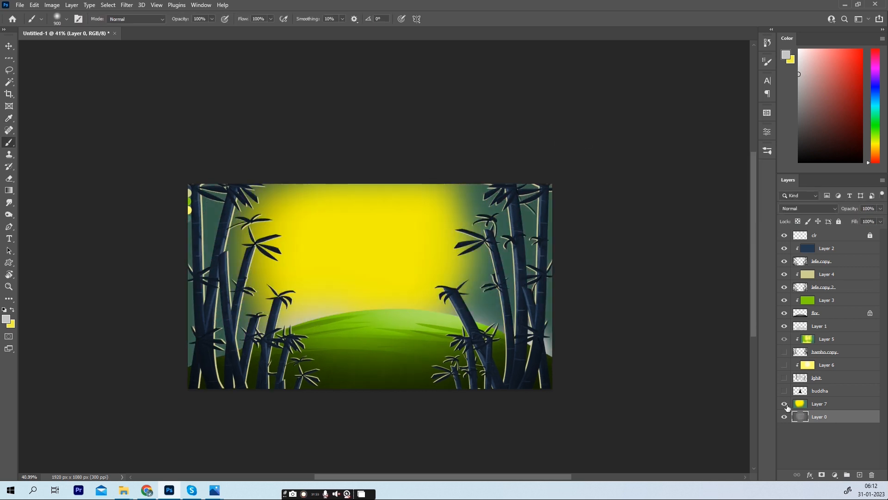
{"action": "left_click", "coordinate": [837, 405]}
{"action": "left_click_drag", "start_coordinate": [784, 390], "coordinate": [781, 340]}
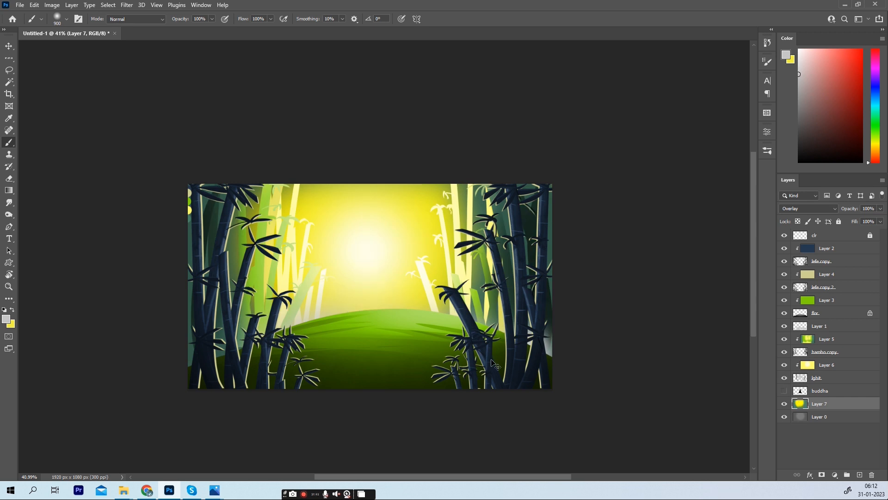
{"action": "key", "text": "ctrl+u"}
{"action": "mouse_move", "coordinate": [673, 173]}
{"action": "left_mouse_down"}
{"action": "mouse_move", "coordinate": [655, 175]}
{"action": "mouse_move", "coordinate": [682, 198]}
{"action": "mouse_move", "coordinate": [664, 198]}
{"action": "mouse_move", "coordinate": [662, 175]}
{"action": "mouse_move", "coordinate": [674, 153]}
{"action": "mouse_move", "coordinate": [666, 175]}
{"action": "left_mouse_up"}
{"action": "left_click", "coordinate": [778, 109]}
Step: Enlarge the soft brush to 1300 px and try a light grey glow at the centre of Layer 6
{"action": "left_click", "coordinate": [826, 364]}
{"action": "mouse_move", "coordinate": [799, 73]}
{"action": "left_mouse_down"}
{"action": "mouse_move", "coordinate": [799, 51]}
{"action": "mouse_move", "coordinate": [799, 62]}
{"action": "left_mouse_up"}
{"action": "key", "text": "bracketright"}
{"action": "key", "text": "bracketright"}
{"action": "key", "text": "bracketright"}
{"action": "key", "text": "bracketright"}
{"action": "key", "text": "bracketright"}
{"action": "left_click", "coordinate": [368, 251]}
{"action": "key", "text": "ctrl+z"}
Step: Try stamping a light grey glow at the centre of Layer 7
{"action": "left_click", "coordinate": [819, 403]}
{"action": "left_click", "coordinate": [372, 249]}
{"action": "key", "text": "ctrl+z"}
{"action": "left_click", "coordinate": [798, 68]}
{"action": "left_click", "coordinate": [373, 249]}
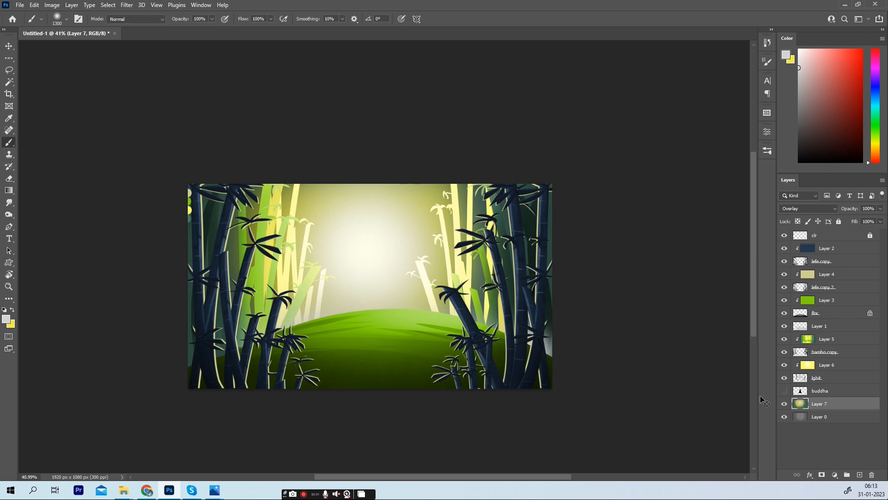
{"action": "key", "text": "ctrl+z"}
Step: Stamp a soft medium-grey glow in the middle of the sky on Layer 0
{"action": "left_click", "coordinate": [819, 416]}
{"action": "left_click", "coordinate": [372, 250]}
{"action": "key", "text": "ctrl+z"}
{"action": "left_click", "coordinate": [798, 87]}
{"action": "left_click", "coordinate": [372, 250]}
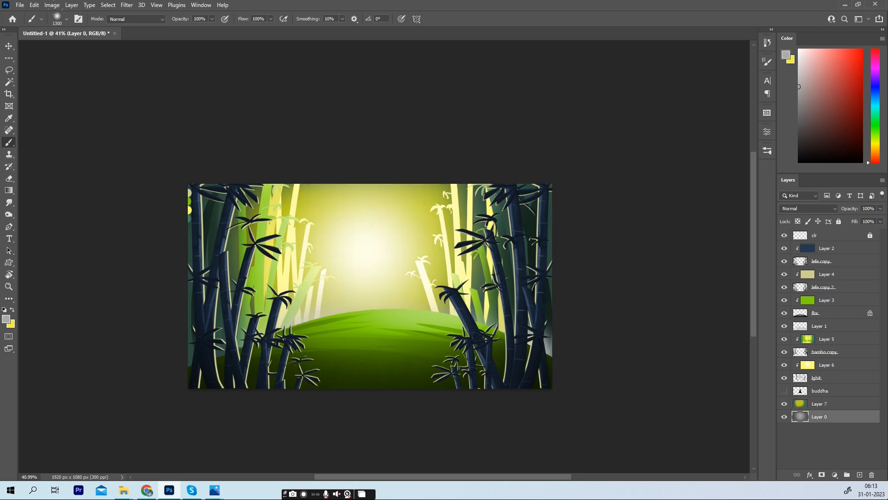
Step: Show the buddha layer and move it above Layer 2 in the layer order
{"action": "key", "text": "m"}
{"action": "left_click", "coordinate": [784, 391]}
{"action": "left_click", "coordinate": [828, 390]}
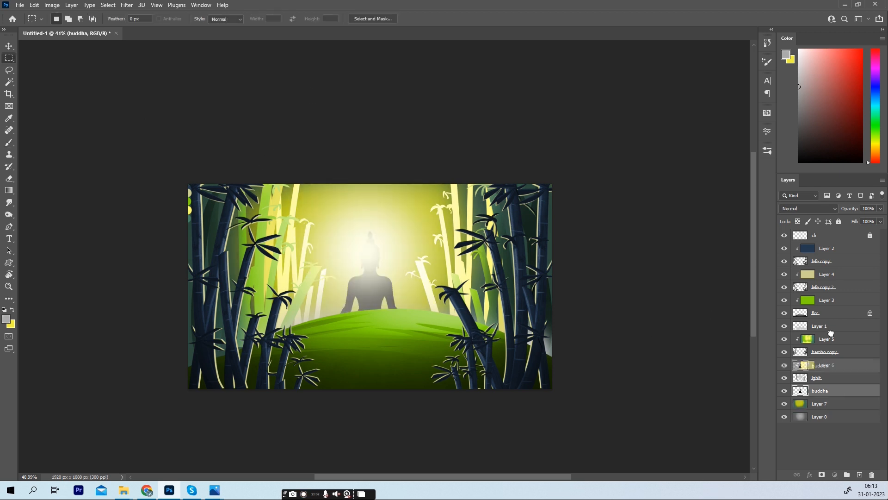
{"action": "left_click_drag", "start_coordinate": [828, 391], "coordinate": [828, 242]}
Step: Scale the Buddha figure down so that it sits on top of the mound
{"action": "key", "text": "v"}
{"action": "scroll", "coordinate": [380, 335], "scroll_direction": "up", "scroll_amount": 6}
{"action": "left_click_drag", "start_coordinate": [434, 348], "coordinate": [395, 300]}
{"action": "scroll", "coordinate": [395, 301], "scroll_direction": "down", "scroll_amount": 5}
{"action": "key", "text": "Return"}
Step: Lock the buddha layer's transparent pixels and paint the whole figure white
{"action": "left_click", "coordinate": [839, 221]}
{"action": "left_click", "coordinate": [799, 49]}
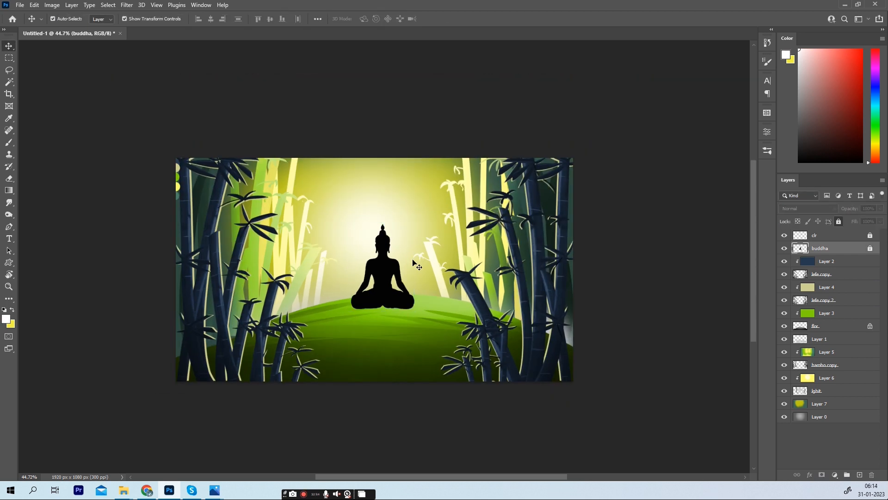
{"action": "key", "text": "b"}
{"action": "left_click", "coordinate": [392, 282]}
{"action": "key", "text": "Return"}
{"action": "left_click", "coordinate": [838, 221]}
{"action": "left_click", "coordinate": [798, 222]}
{"action": "left_click_drag", "start_coordinate": [384, 278], "coordinate": [310, 195]}
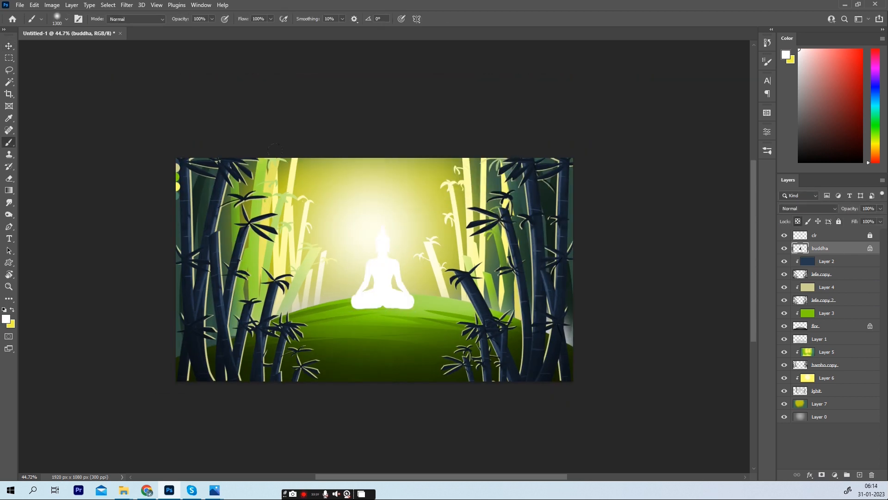
Step: Adjust Layer 7 with Hue/Saturation, setting hue to -4 and saturation to +11
{"action": "key", "text": "v"}
{"action": "scroll", "coordinate": [367, 249], "scroll_direction": "up", "scroll_amount": 2}
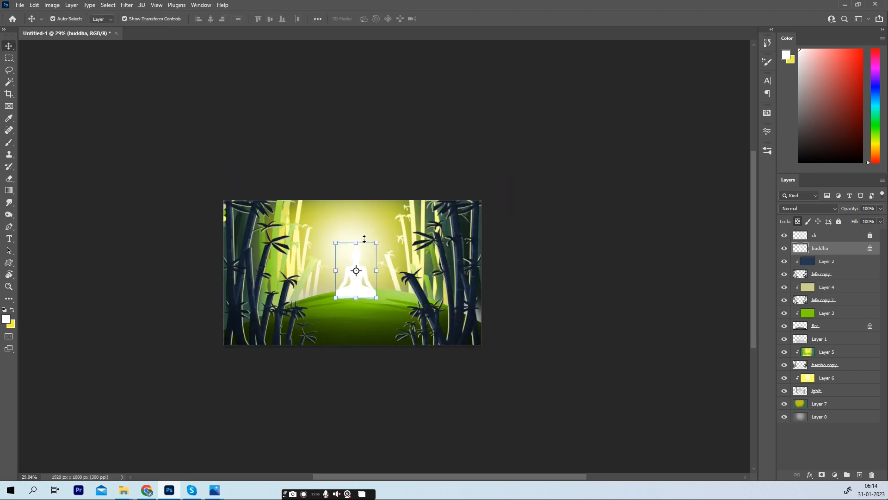
{"action": "left_click", "coordinate": [819, 403]}
{"action": "key", "text": "ctrl+u"}
{"action": "mouse_move", "coordinate": [672, 151]}
{"action": "left_mouse_down"}
{"action": "mouse_move", "coordinate": [660, 151]}
{"action": "mouse_move", "coordinate": [689, 151]}
{"action": "mouse_move", "coordinate": [670, 152]}
{"action": "left_mouse_up"}
{"action": "mouse_move", "coordinate": [672, 175]}
{"action": "left_mouse_down"}
{"action": "mouse_move", "coordinate": [658, 174]}
{"action": "mouse_move", "coordinate": [677, 175]}
{"action": "left_mouse_up"}
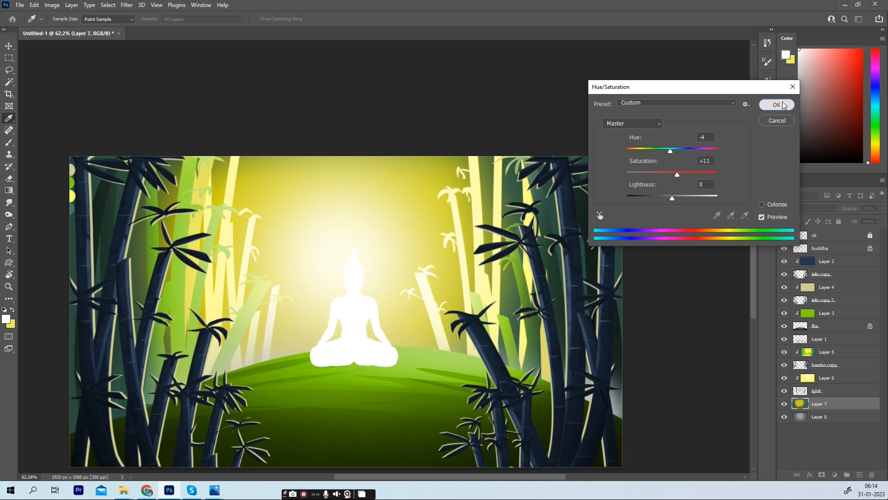
{"action": "left_click", "coordinate": [776, 104]}
Step: Move the white Buddha figure slightly down and towards the centre of the mound
{"action": "left_click", "coordinate": [11, 57]}
{"action": "scroll", "coordinate": [294, 238], "scroll_direction": "down", "scroll_amount": 2}
{"action": "key", "text": "v"}
{"action": "left_click_drag", "start_coordinate": [344, 330], "coordinate": [338, 335]}
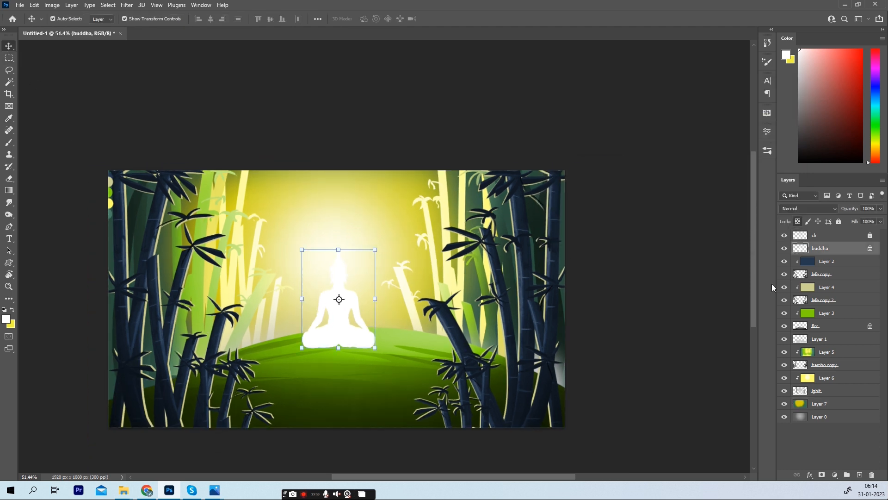
Step: Duplicate the buddha layer and scale the copy proportionally to about 91% around its centre
{"action": "key", "text": "ctrl+j"}
{"action": "scroll", "coordinate": [358, 299], "scroll_direction": "up", "scroll_amount": 3}
{"action": "key", "text": "ctrl+t"}
{"action": "left_click_drag", "start_coordinate": [384, 298], "coordinate": [379, 298]}
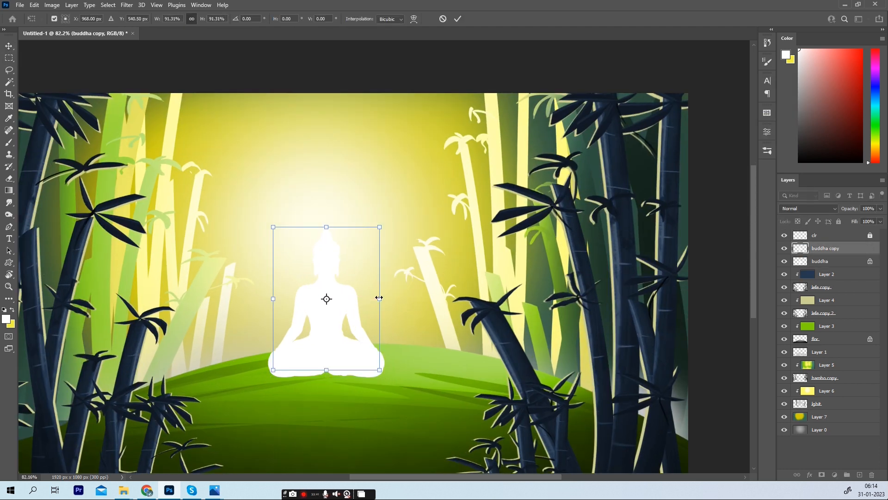
{"action": "left_click", "coordinate": [6, 45]}
Step: Lock the buddha copy layer's transparent pixels and paint the smaller figure pale pink, then recolour it pale peach
{"action": "left_click_drag", "start_coordinate": [821, 57], "coordinate": [817, 48]}
{"action": "key", "text": "b"}
{"action": "left_click_drag", "start_coordinate": [412, 263], "coordinate": [273, 273]}
{"action": "key", "text": "ctrl+z"}
{"action": "left_click", "coordinate": [797, 221]}
{"action": "left_click", "coordinate": [326, 287]}
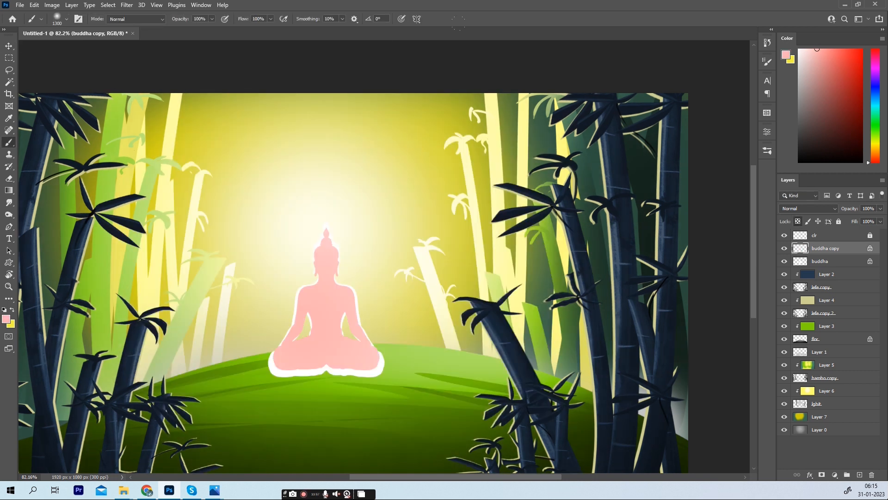
{"action": "left_click", "coordinate": [876, 152]}
{"action": "left_click", "coordinate": [809, 50]}
{"action": "left_click_drag", "start_coordinate": [407, 259], "coordinate": [159, 106]}
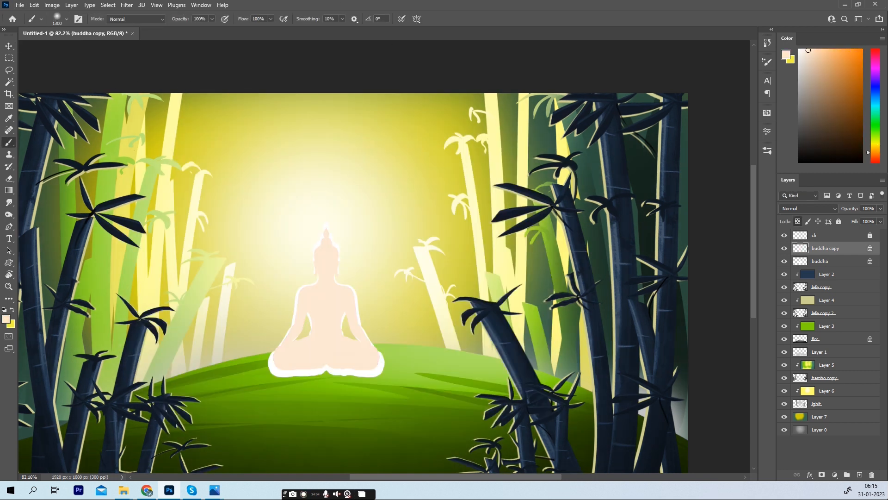
Step: Move the peach figure up slightly within its white outline
{"action": "key", "text": "v"}
{"action": "left_click_drag", "start_coordinate": [326, 232], "coordinate": [326, 226]}
{"action": "left_click", "coordinate": [9, 58]}
{"action": "scroll", "coordinate": [413, 274], "scroll_direction": "down", "scroll_amount": 6}
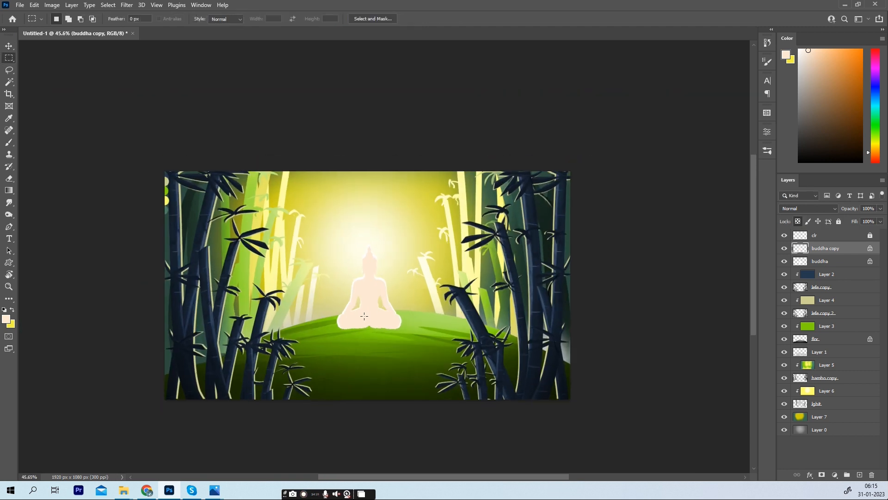
Step: Try the beige swatch as Layer 7's fill, and refill the layer with the light yellow swatch
{"action": "left_click", "coordinate": [819, 416]}
{"action": "scroll", "coordinate": [148, 111], "scroll_direction": "up", "scroll_amount": 3}
{"action": "left_click_drag", "start_coordinate": [659, 322], "coordinate": [551, 243]}
{"action": "key", "text": "i"}
{"action": "left_click", "coordinate": [90, 115]}
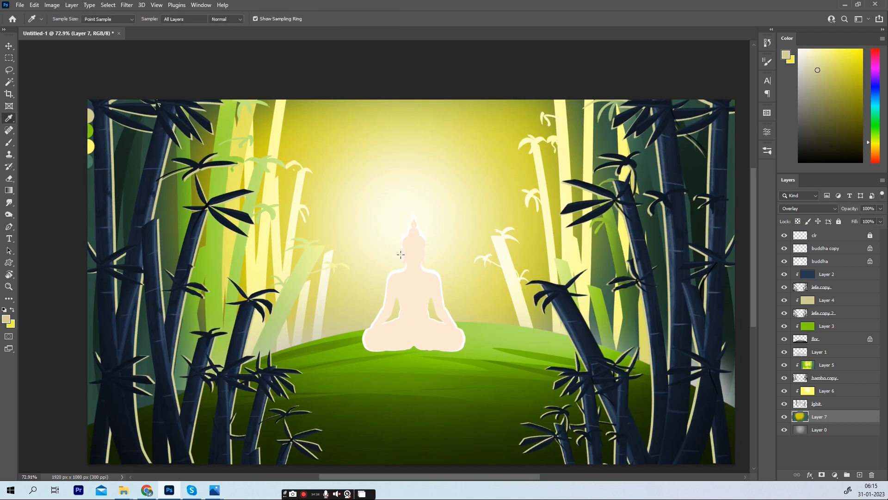
{"action": "key", "text": "m"}
{"action": "key", "text": "alt+BackSpace"}
{"action": "key", "text": "i"}
{"action": "left_click", "coordinate": [91, 147]}
{"action": "key", "text": "m"}
{"action": "key", "text": "alt+BackSpace"}
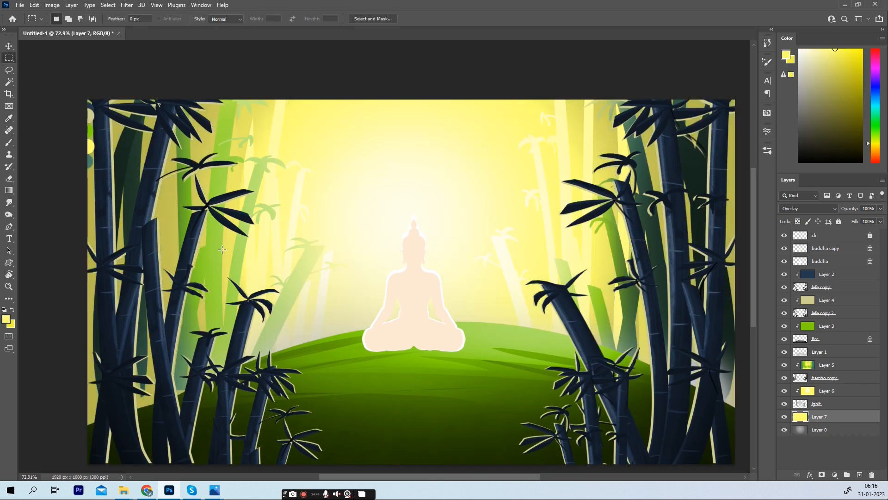
Step: Paint dark teal with the soft brush down the left and right edges of Layer 7
{"action": "left_click", "coordinate": [843, 432]}
{"action": "scroll", "coordinate": [366, 305], "scroll_direction": "down", "scroll_amount": 2}
{"action": "left_click_drag", "start_coordinate": [541, 323], "coordinate": [493, 320]}
{"action": "key", "text": "b"}
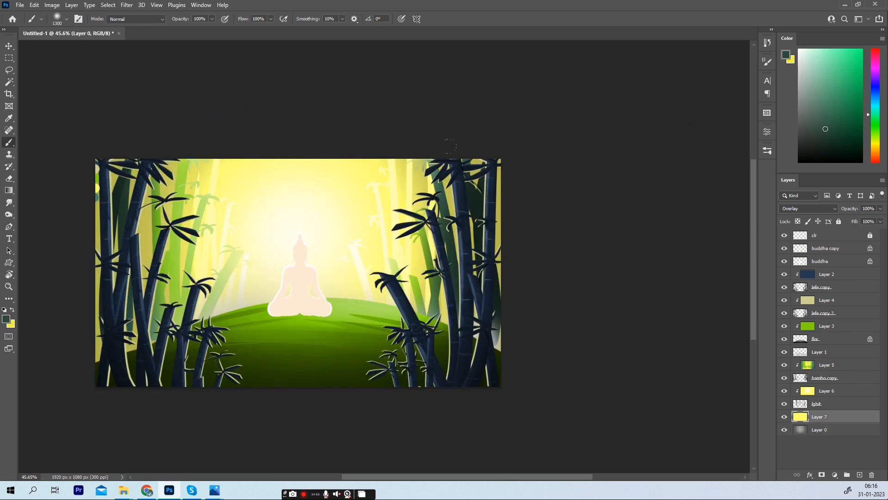
{"action": "key", "text": "alt+bracketright"}
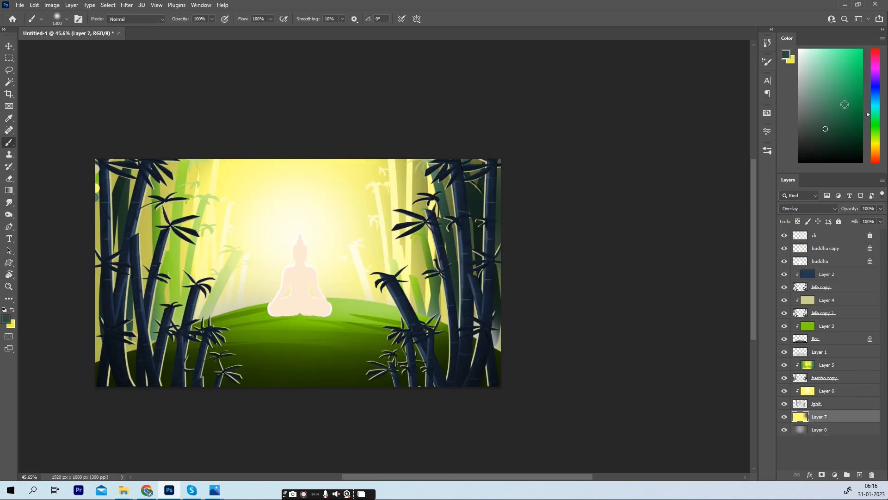
{"action": "left_click_drag", "start_coordinate": [60, 194], "coordinate": [60, 333]}
Step: Hide the clr layer that holds the colour swatches
{"action": "left_click", "coordinate": [9, 58]}
{"action": "scroll", "coordinate": [115, 264], "scroll_direction": "up", "scroll_amount": 2}
{"action": "mouse_move", "coordinate": [116, 264]}
{"action": "left_mouse_down"}
{"action": "mouse_move", "coordinate": [416, 256]}
{"action": "mouse_move", "coordinate": [278, 248]}
{"action": "left_mouse_up"}
{"action": "left_click", "coordinate": [784, 235]}
{"action": "scroll", "coordinate": [612, 264], "scroll_direction": "right", "scroll_amount": 4}
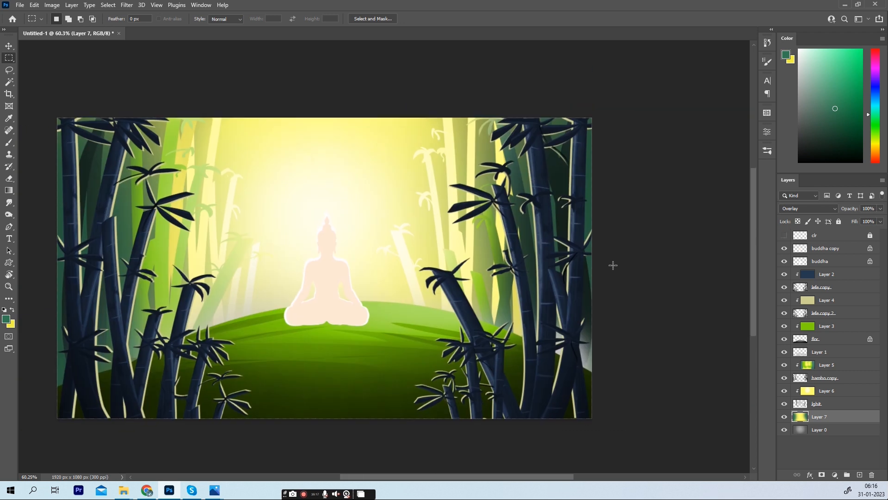
Step: Add a new layer above Layer 1 and clip it to Layer 1
{"action": "left_click", "coordinate": [825, 353]}
{"action": "left_click", "coordinate": [859, 475]}
{"action": "left_click", "coordinate": [822, 359], "text": "alt"}
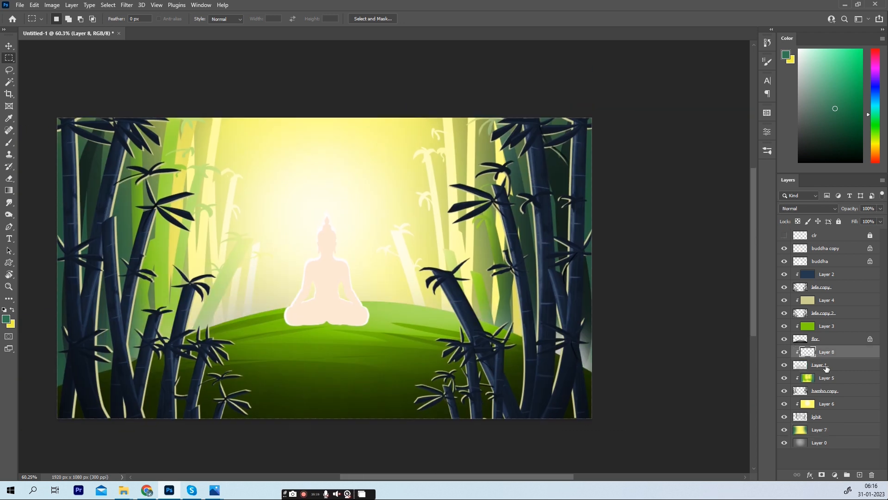
Step: Sample the pale yellow of the sky glow, try filling Layer 1 with it, and undo the fill
{"action": "left_click", "coordinate": [822, 365]}
{"action": "key", "text": "b"}
{"action": "left_click", "coordinate": [349, 174], "text": "alt"}
{"action": "key", "text": "alt+Delete"}
{"action": "key", "text": "ctrl+z"}
{"action": "key", "text": "ctrl+z"}
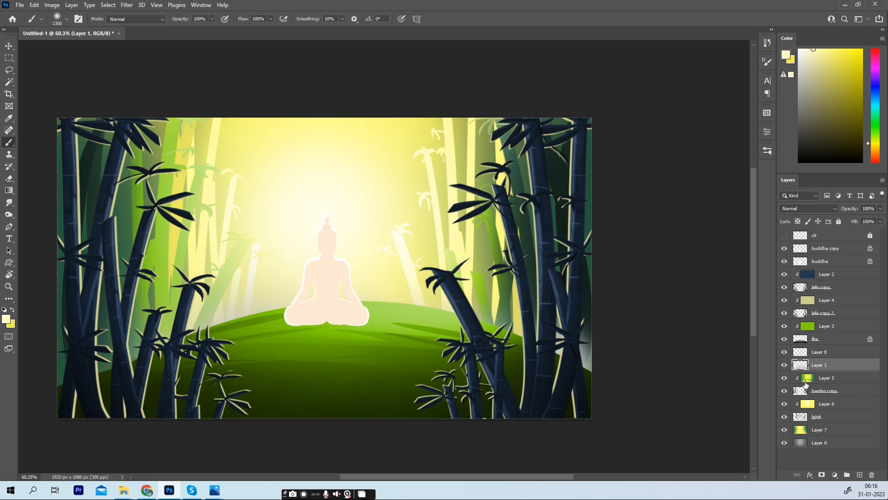
Step: Clip Layer 8 to Layer 1 again and fill it with the sampled pale yellow to tint the mist
{"action": "left_click", "coordinate": [824, 358], "text": "alt"}
{"action": "left_click", "coordinate": [831, 355]}
{"action": "key", "text": "alt+Delete"}
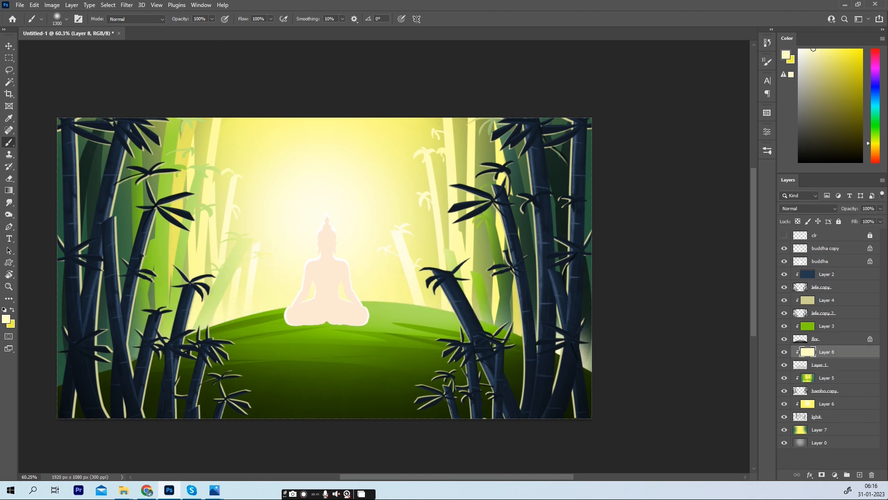
{"action": "key", "text": "m"}
{"action": "scroll", "coordinate": [387, 199], "scroll_direction": "down", "scroll_amount": 1}
{"action": "key", "text": "Escape"}
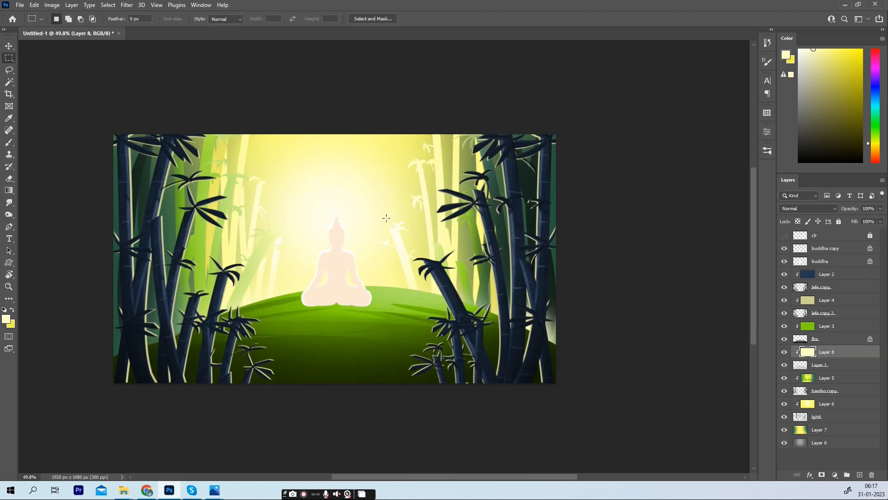
Step: Add a new layer above buddha copy and pick the Vulture_V brush with white as the paint colour
{"action": "left_click", "coordinate": [833, 247]}
{"action": "left_click", "coordinate": [859, 474]}
{"action": "key", "text": "b"}
{"action": "left_click", "coordinate": [767, 151]}
{"action": "scroll", "coordinate": [683, 297], "scroll_direction": "down", "scroll_amount": 5}
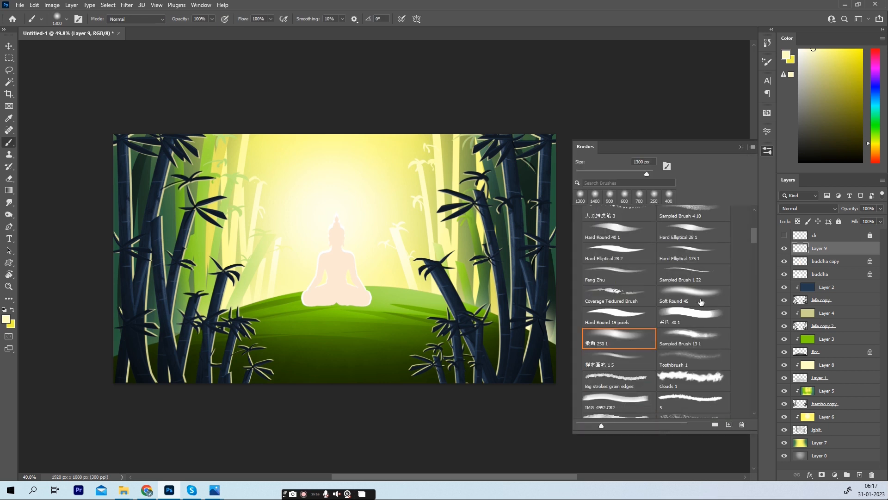
{"action": "left_click", "coordinate": [619, 311]}
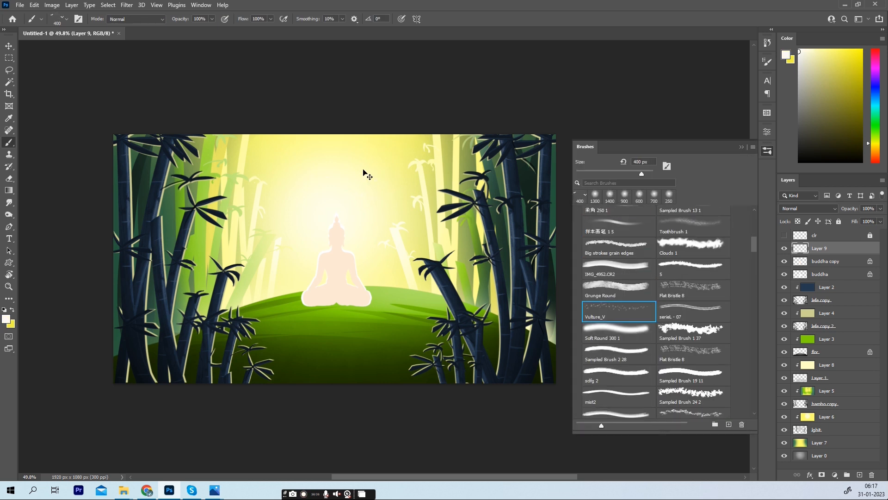
{"action": "scroll", "coordinate": [663, 329], "scroll_direction": "up", "scroll_amount": 2}
{"action": "scroll", "coordinate": [377, 304], "scroll_direction": "up", "scroll_amount": 1}
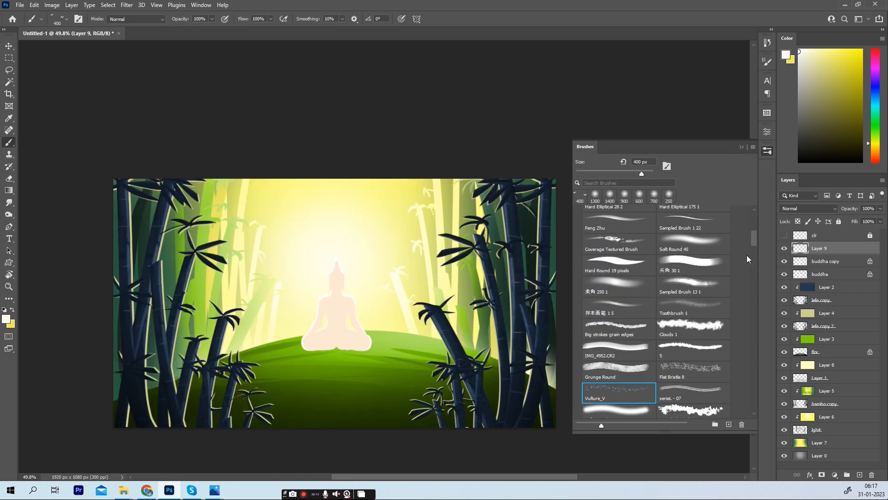
Step: Choose the Forme échantillonnée 2 11 brush and scatter white sparkles over the glow, bamboo, figure and mound
{"action": "left_click_drag", "start_coordinate": [753, 238], "coordinate": [749, 213]}
{"action": "left_click", "coordinate": [577, 354]}
{"action": "scroll", "coordinate": [677, 357], "scroll_direction": "down", "scroll_amount": 5}
{"action": "scroll", "coordinate": [699, 341], "scroll_direction": "down", "scroll_amount": 2}
{"action": "left_click", "coordinate": [693, 383]}
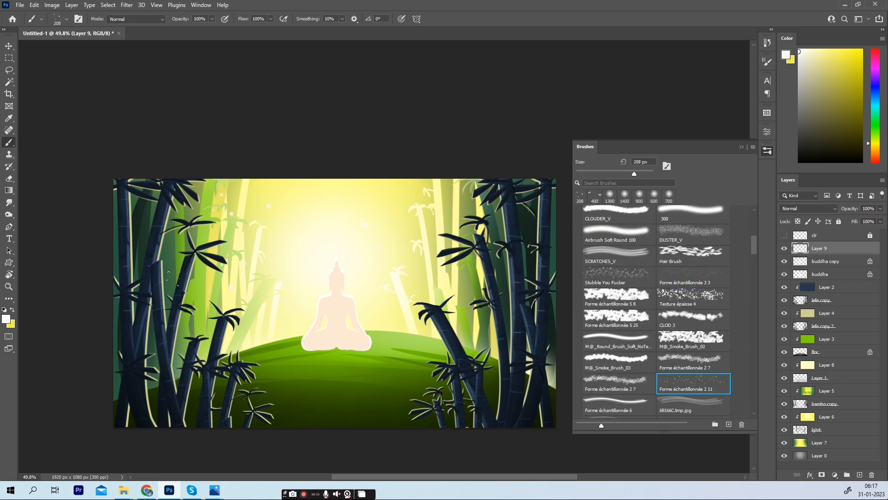
{"action": "left_click_drag", "start_coordinate": [266, 331], "coordinate": [409, 356]}
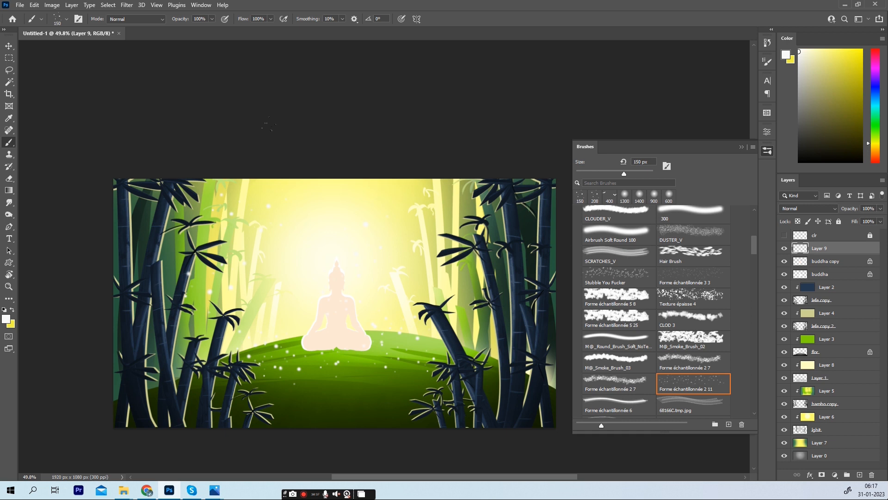
Step: Close the brush list and preview the whole artwork in full-screen mode, fitted to the screen
{"action": "key", "text": "m"}
{"action": "left_click", "coordinate": [741, 146]}
{"action": "key", "text": "f"}
{"action": "key", "text": "f"}
{"action": "key", "text": "ctrl+0"}
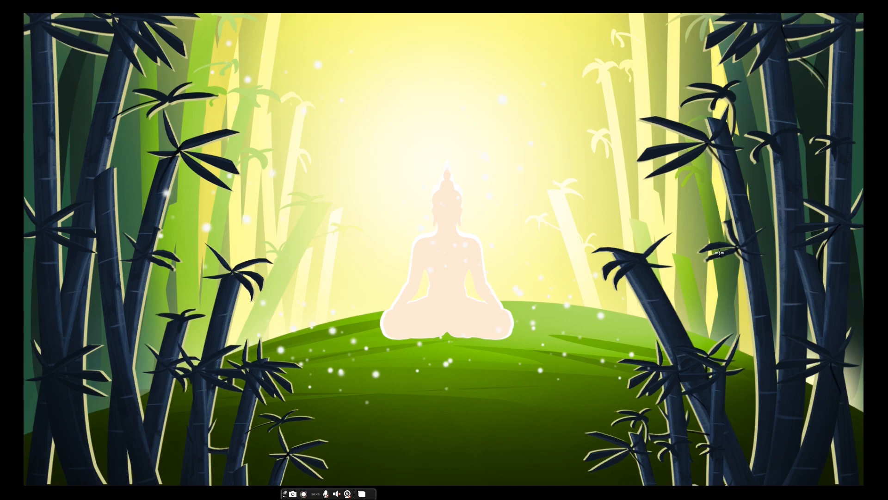